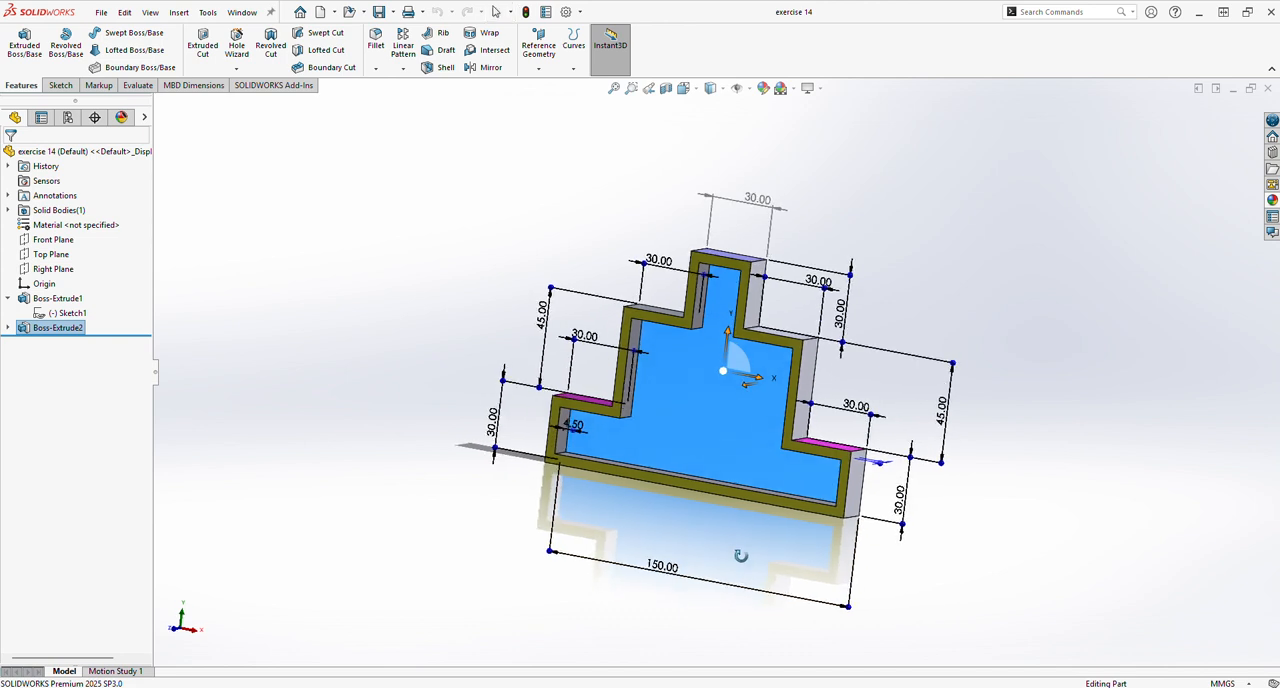
Close the exercise 14 part and create a new part document.
click(1268, 89)
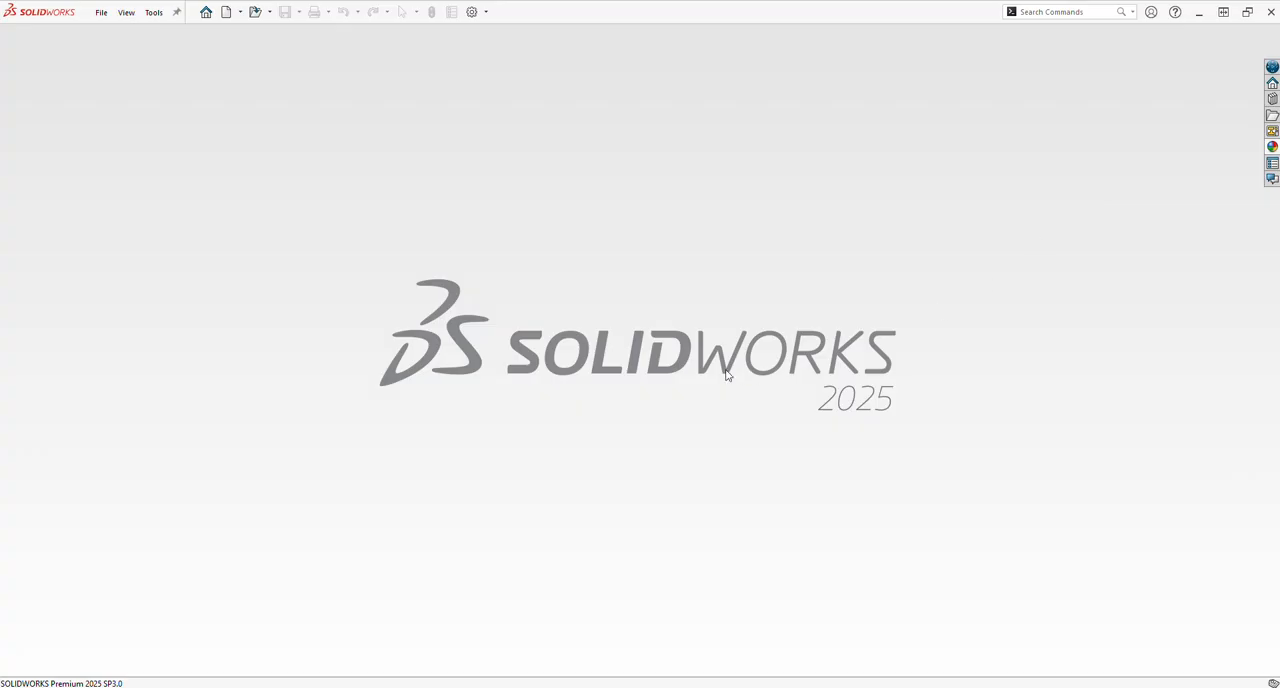
click(228, 12)
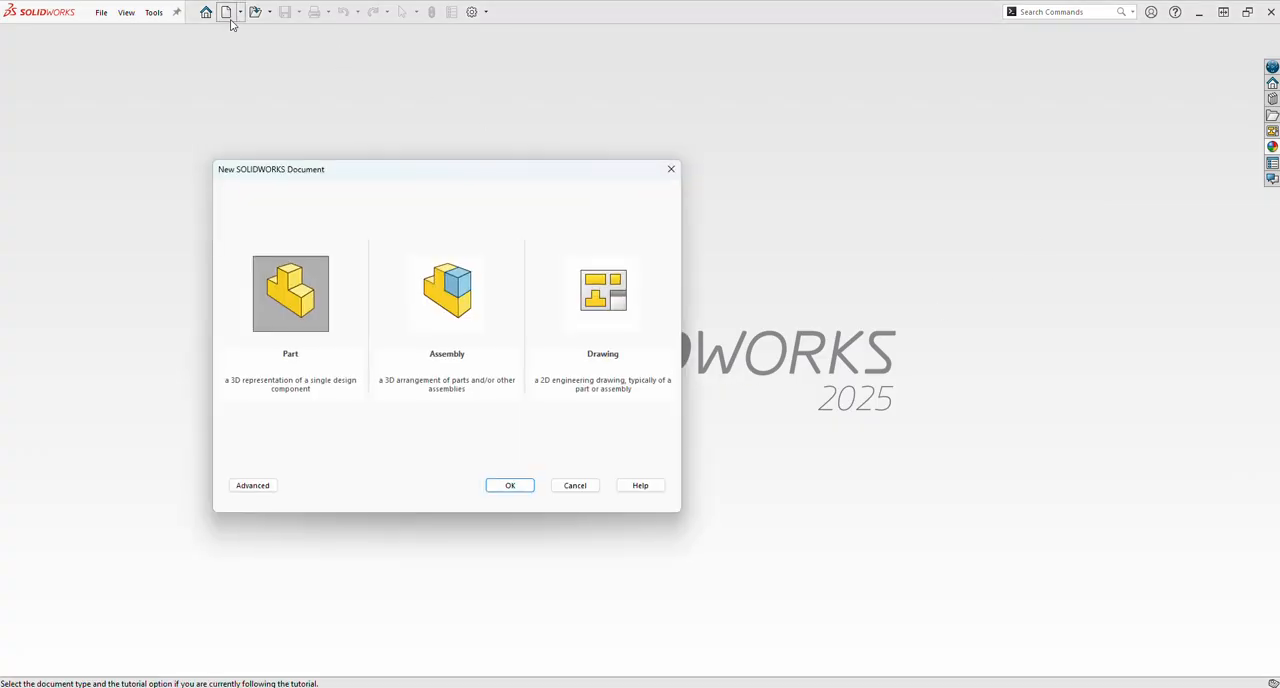
click(509, 486)
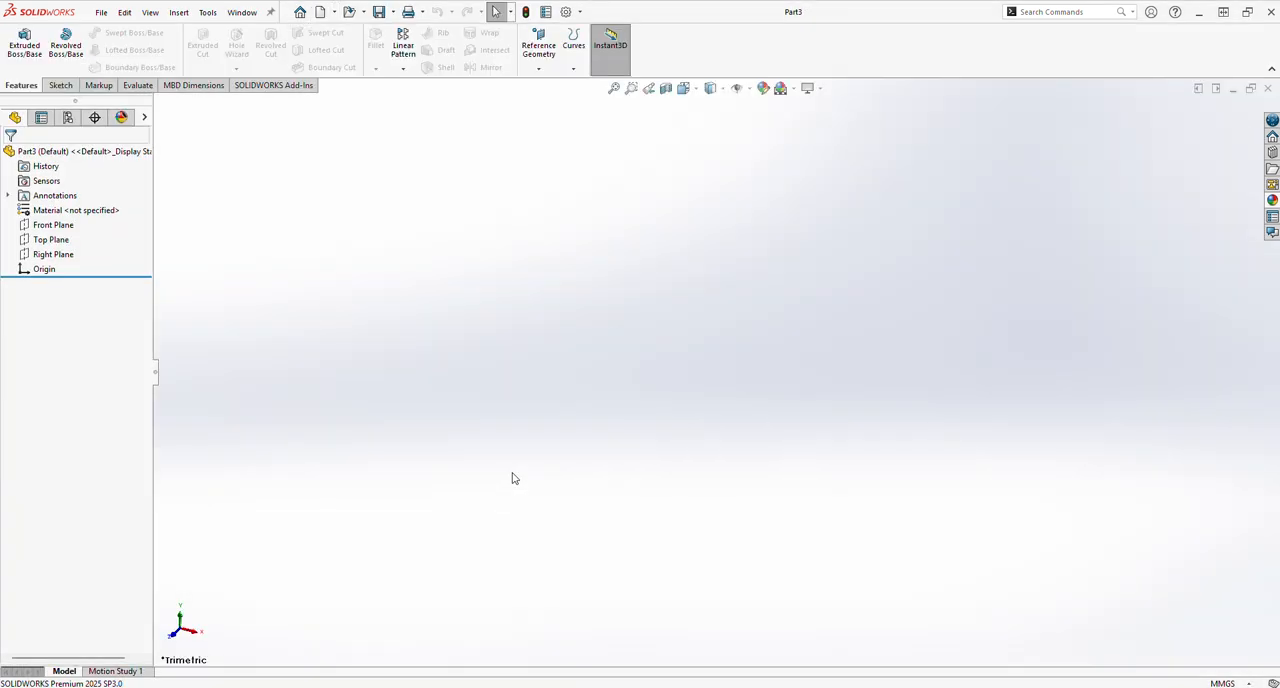
Start a sketch on the Front Plane and draw a single horizontal line passing through the origin.
click(55, 225)
click(79, 210)
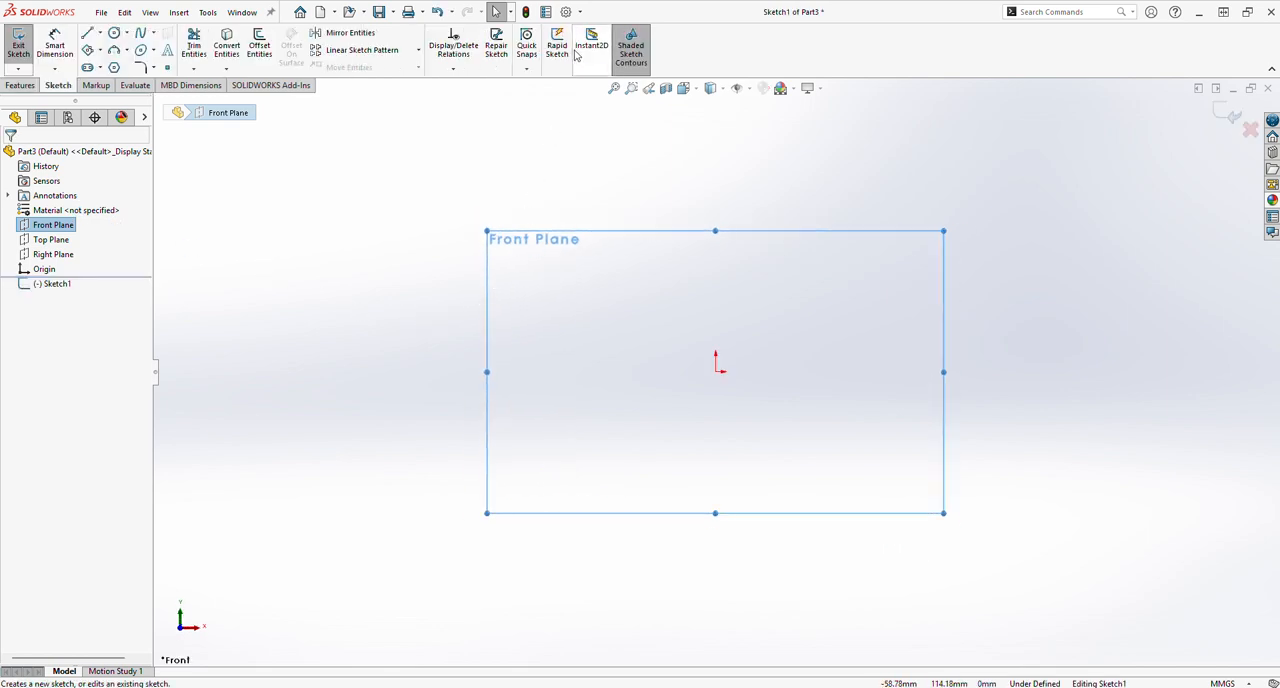
click(99, 33)
click(108, 51)
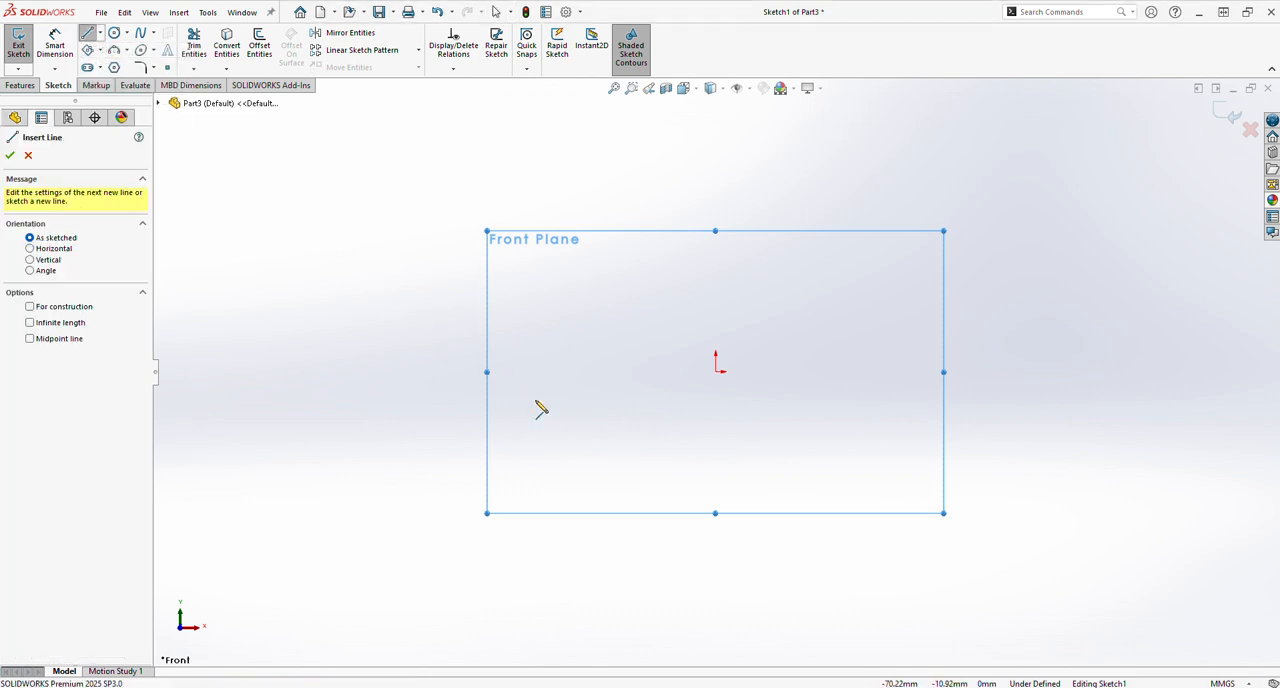
click(547, 373)
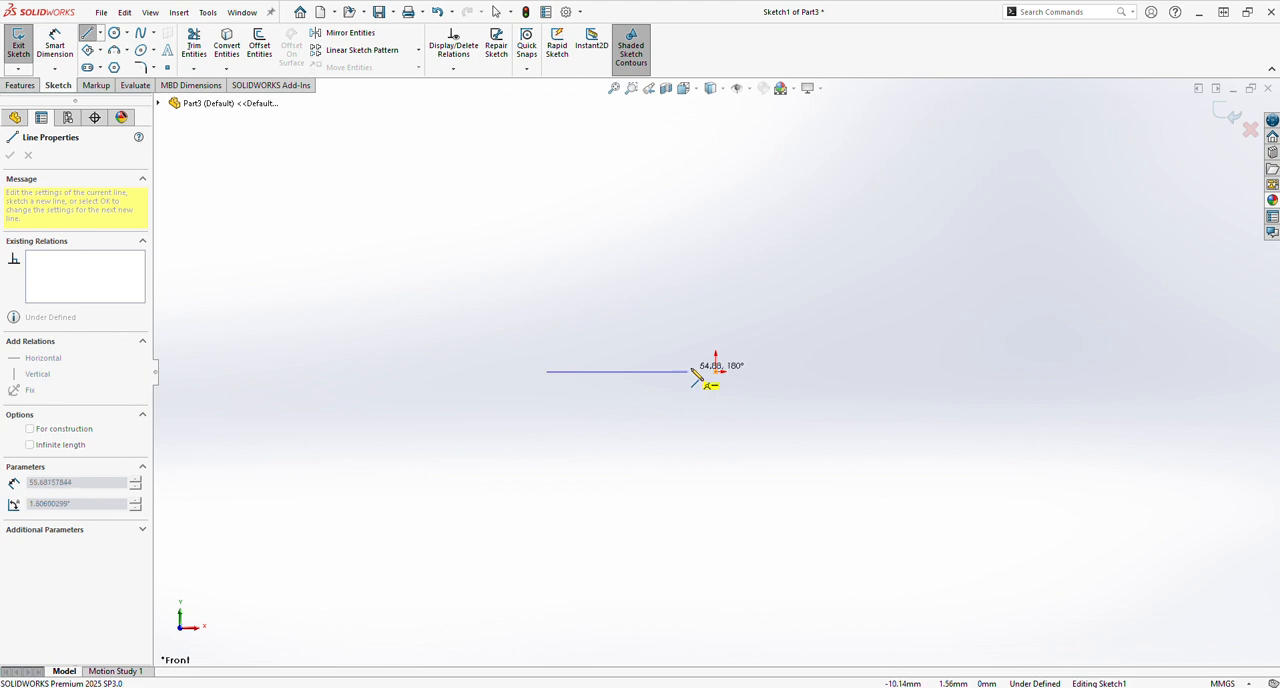
click(843, 372)
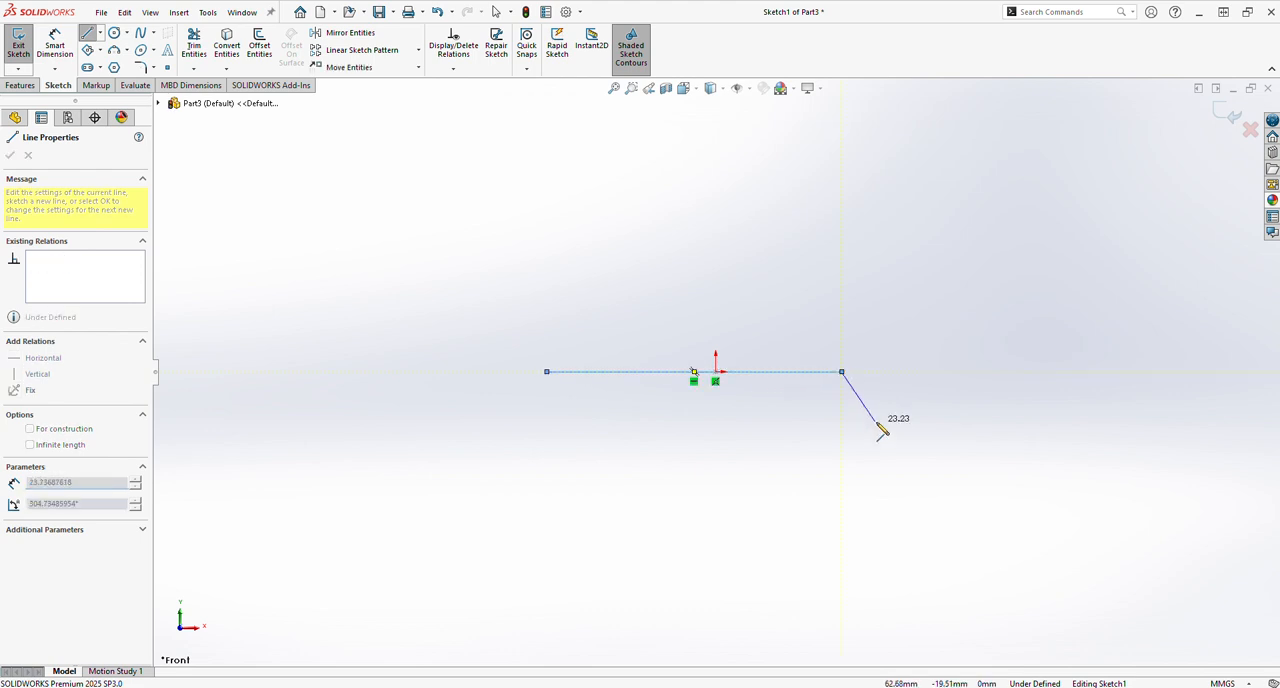
key(Escape)
key(Escape)
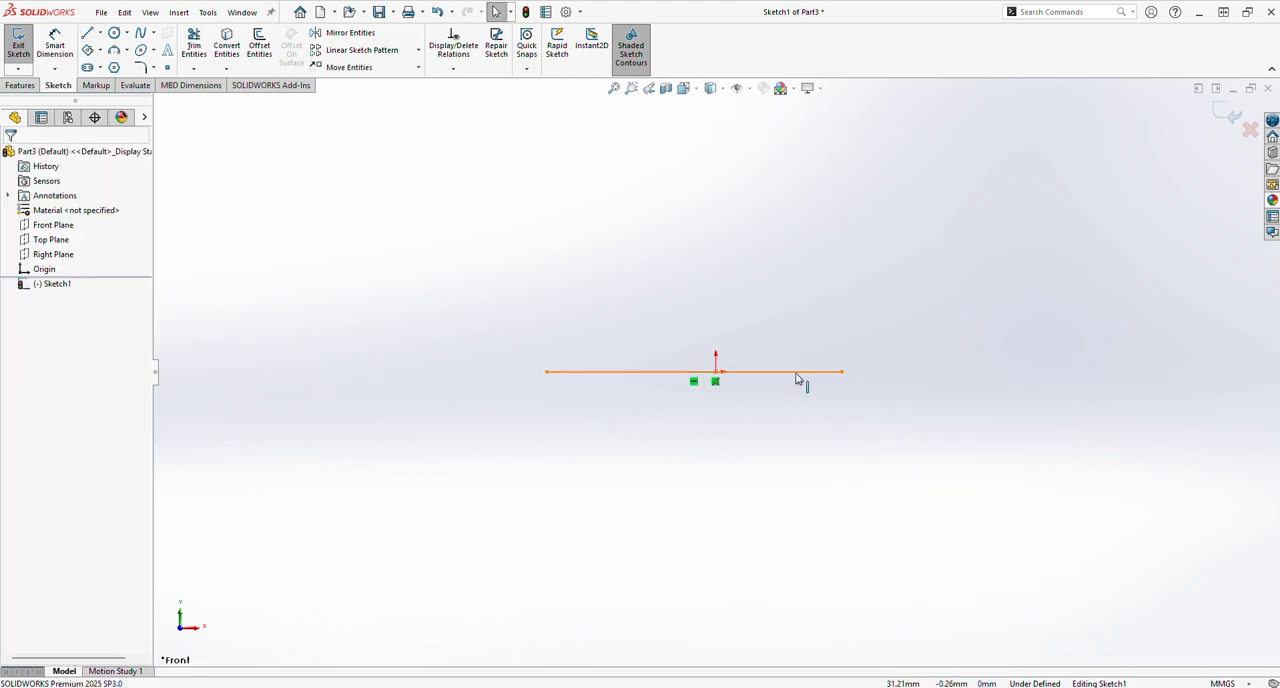
Make the horizontal line's midpoint coincident with the origin.
click(694, 372)
ctrl+click(716, 372)
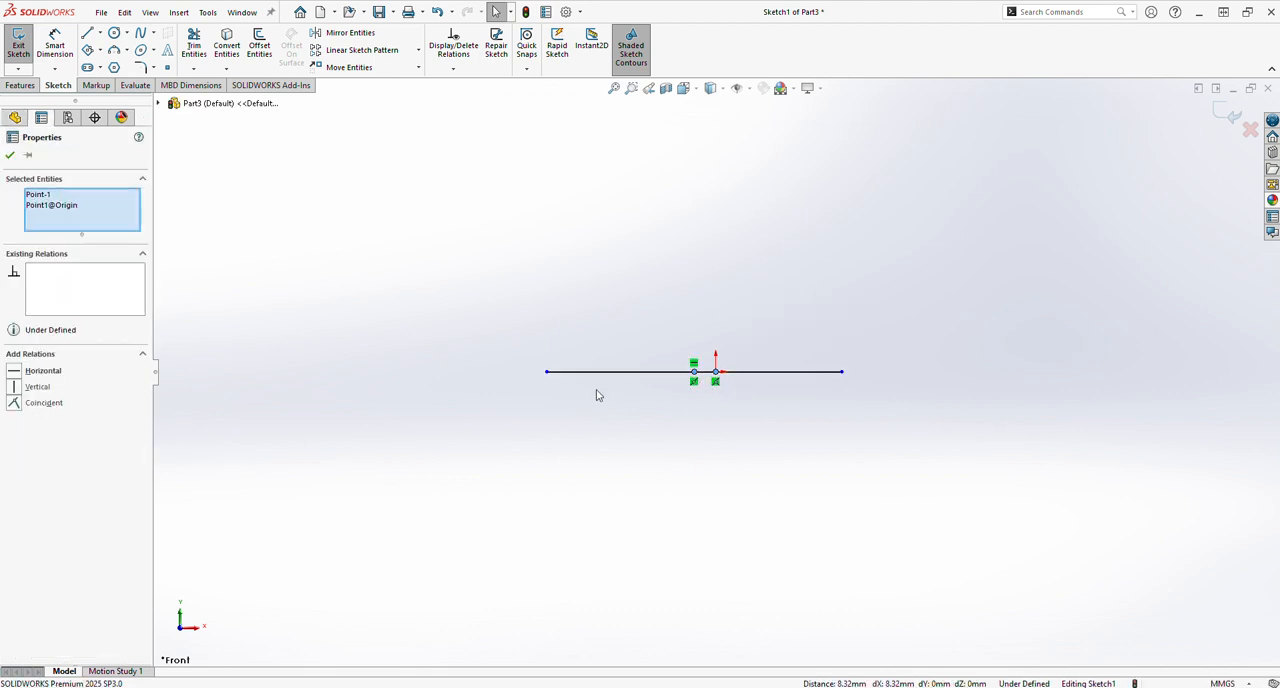
click(42, 403)
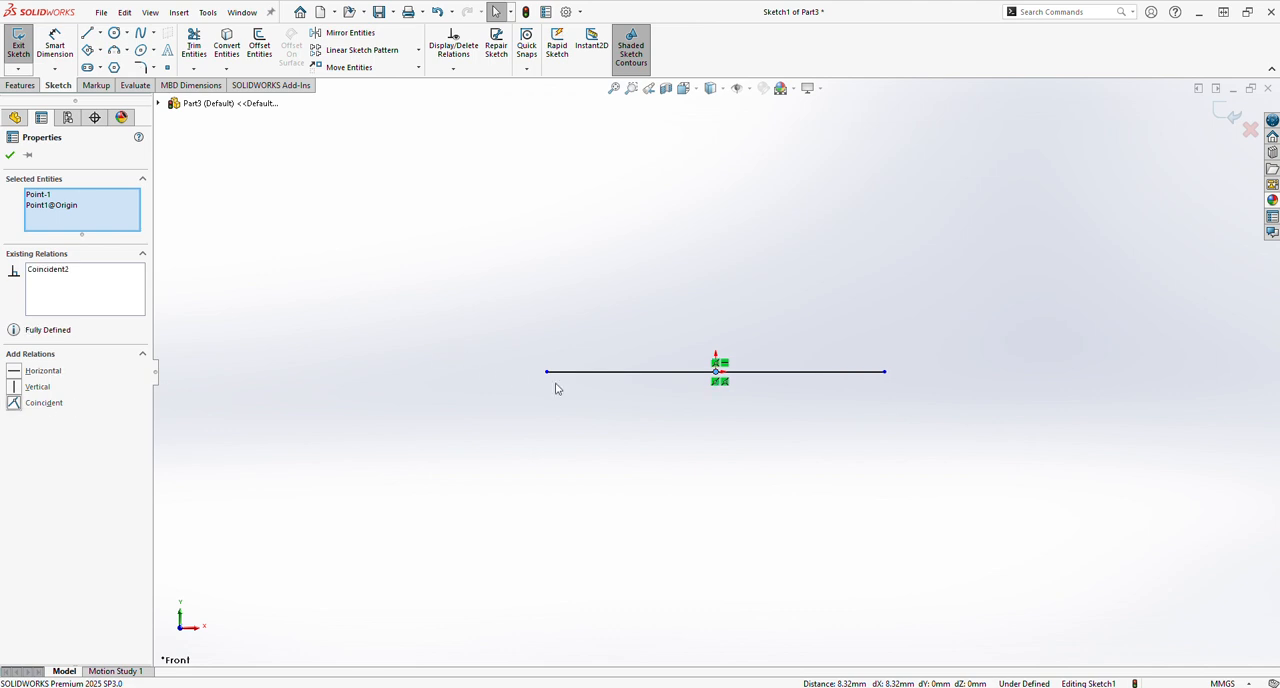
From the base line's right end, draw a staircase of three vertical risers joined by horizontal treads, ending with a top edge about 27 mm long.
click(90, 35)
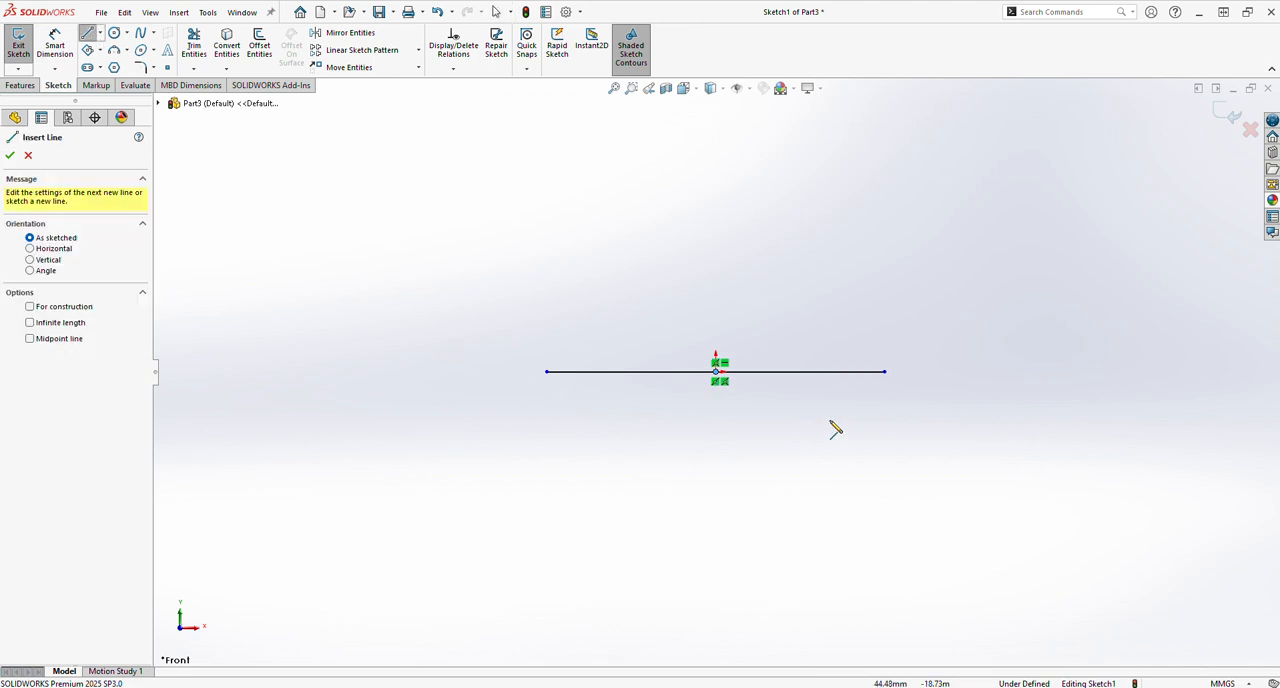
click(885, 372)
click(885, 298)
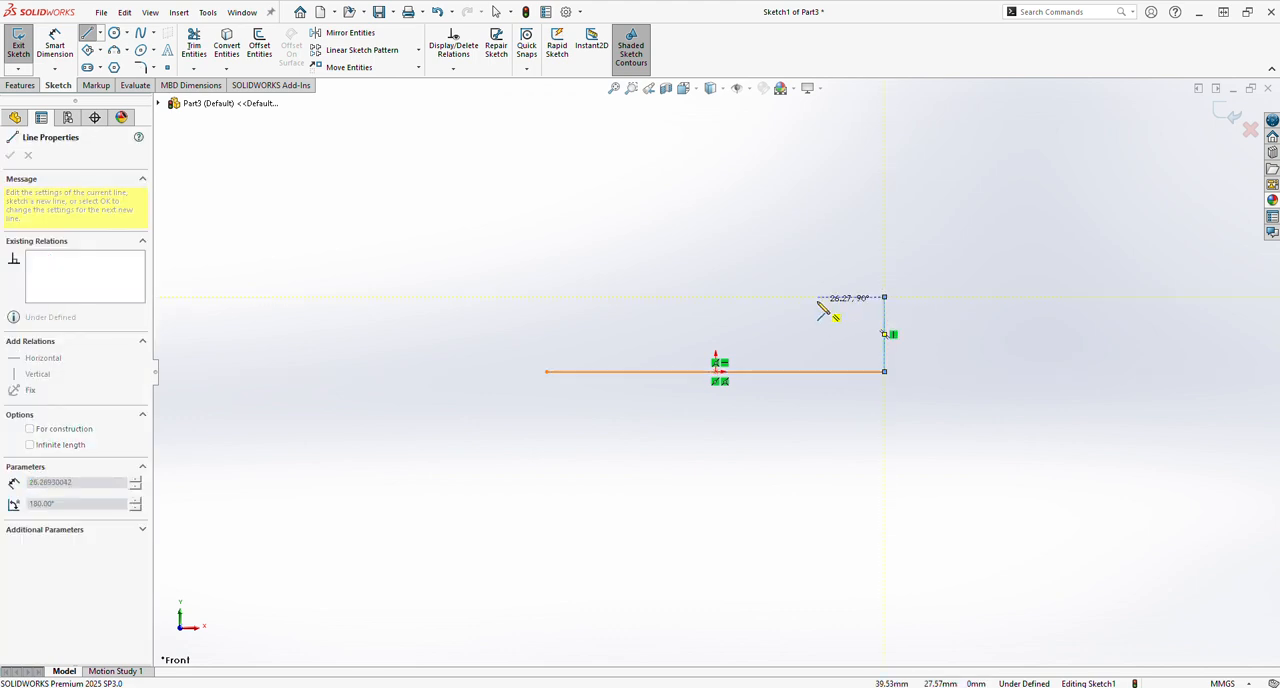
click(816, 297)
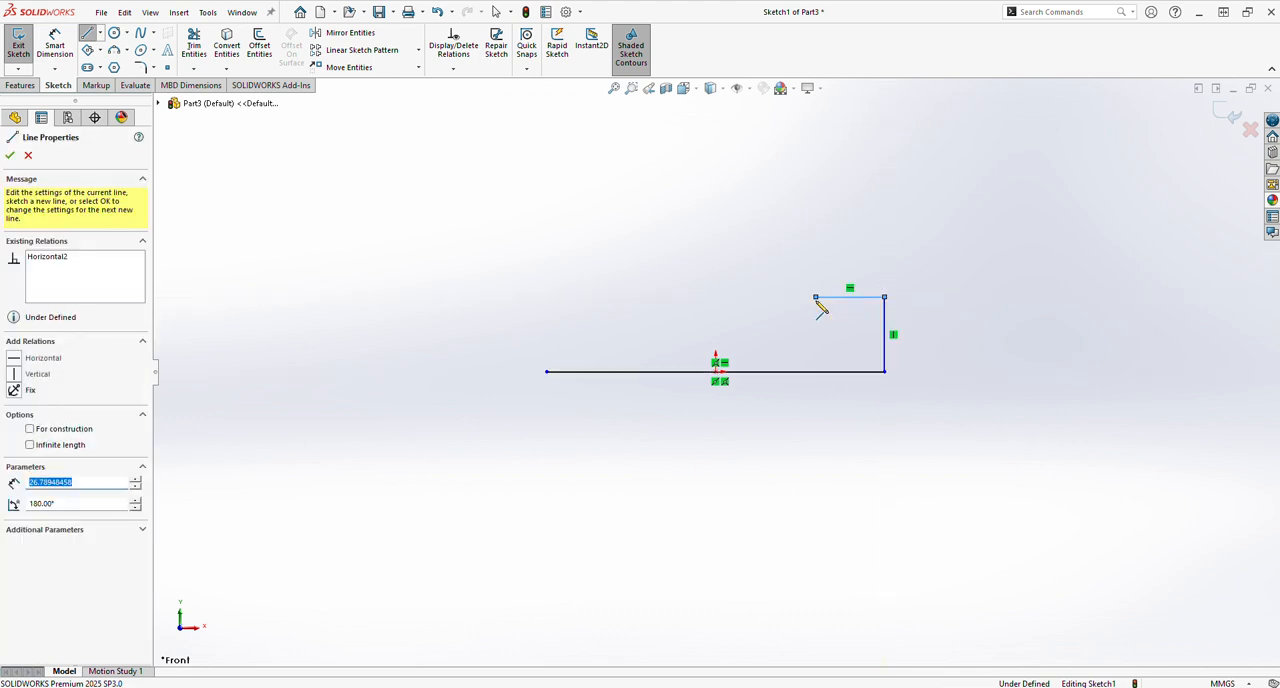
click(816, 232)
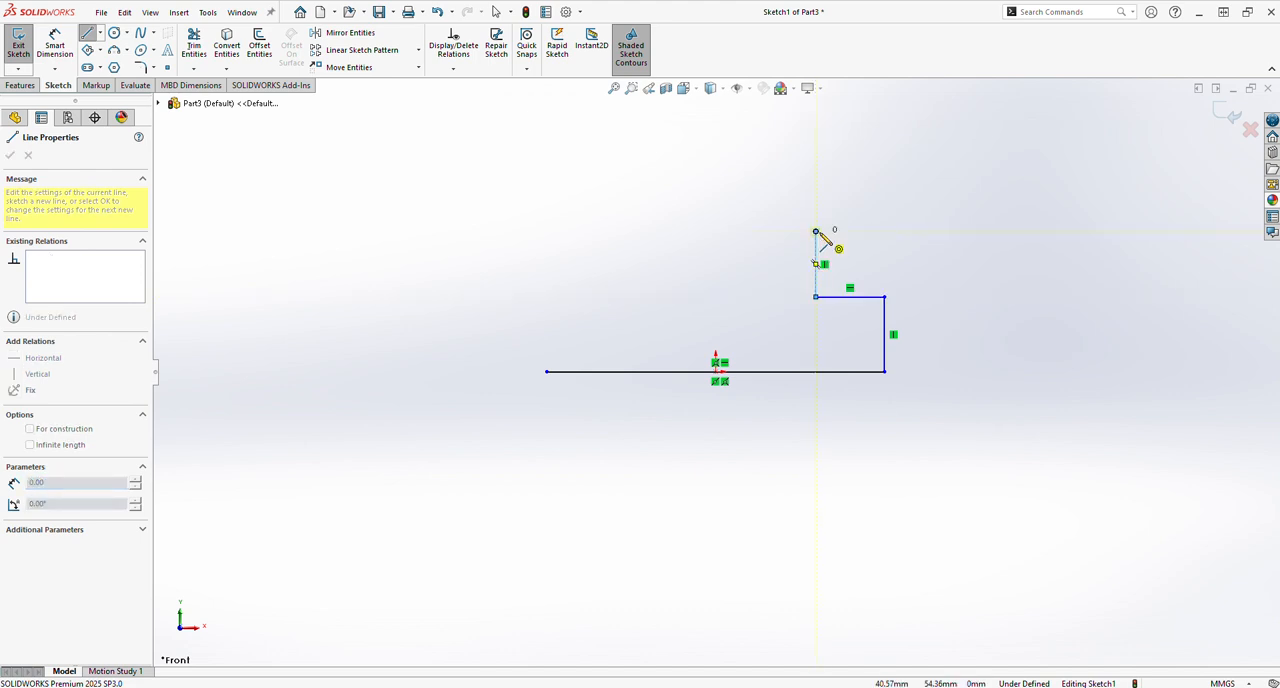
click(758, 232)
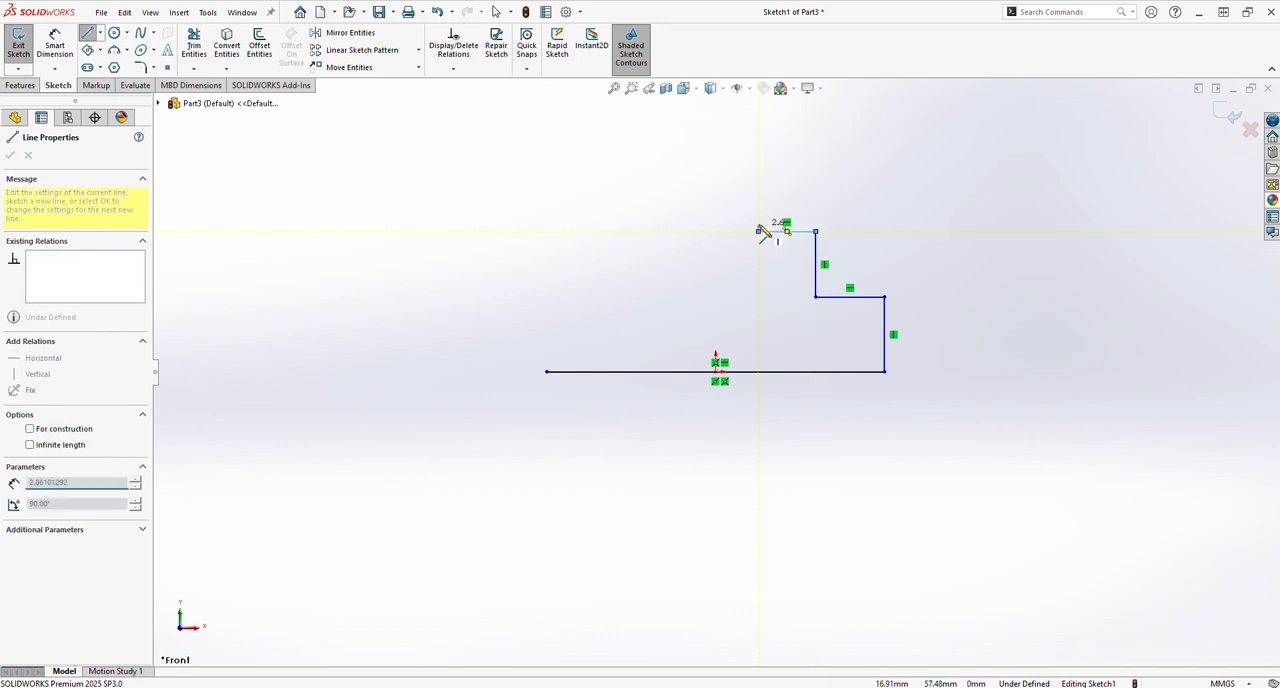
click(758, 166)
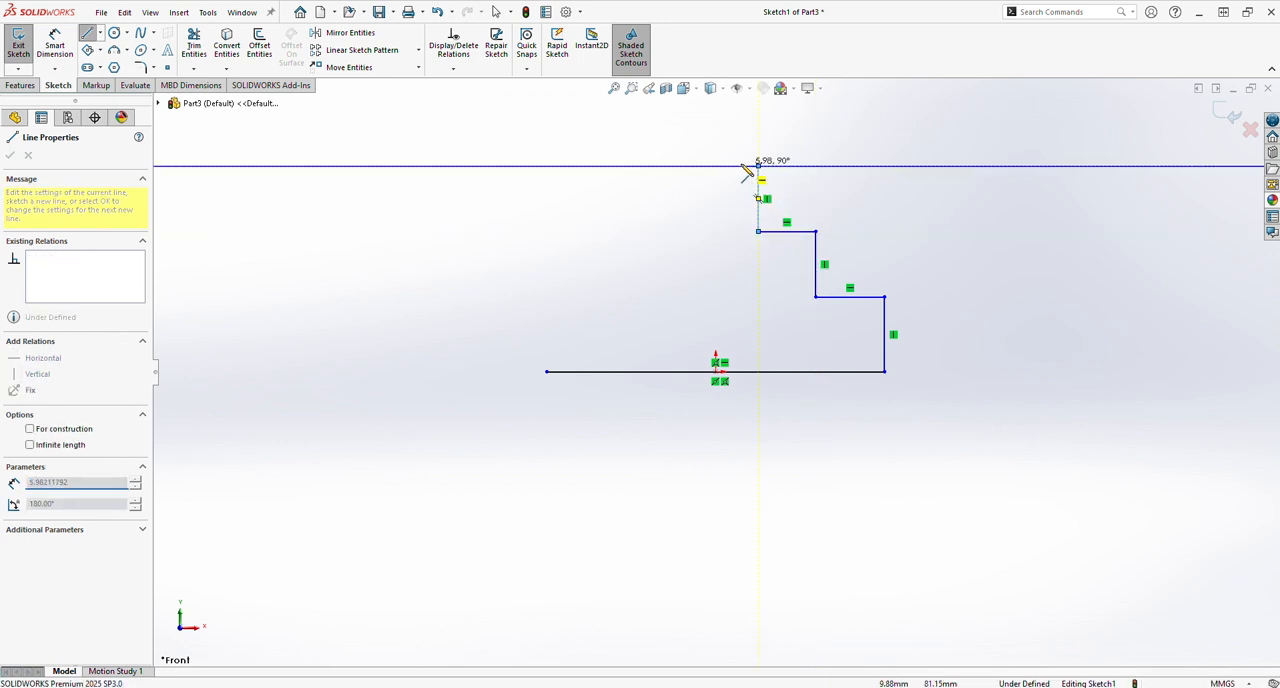
click(690, 166)
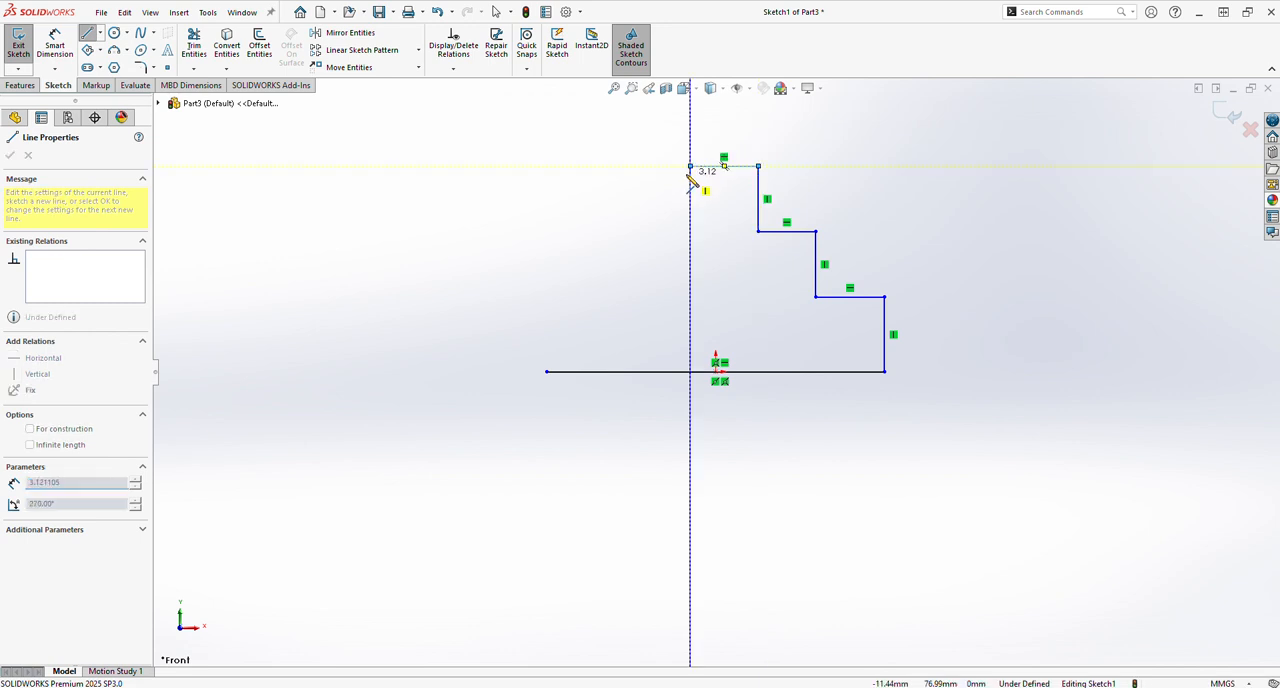
Draw the matching stepped left side from the top edge down to the base line's left end, closing the profile.
click(690, 232)
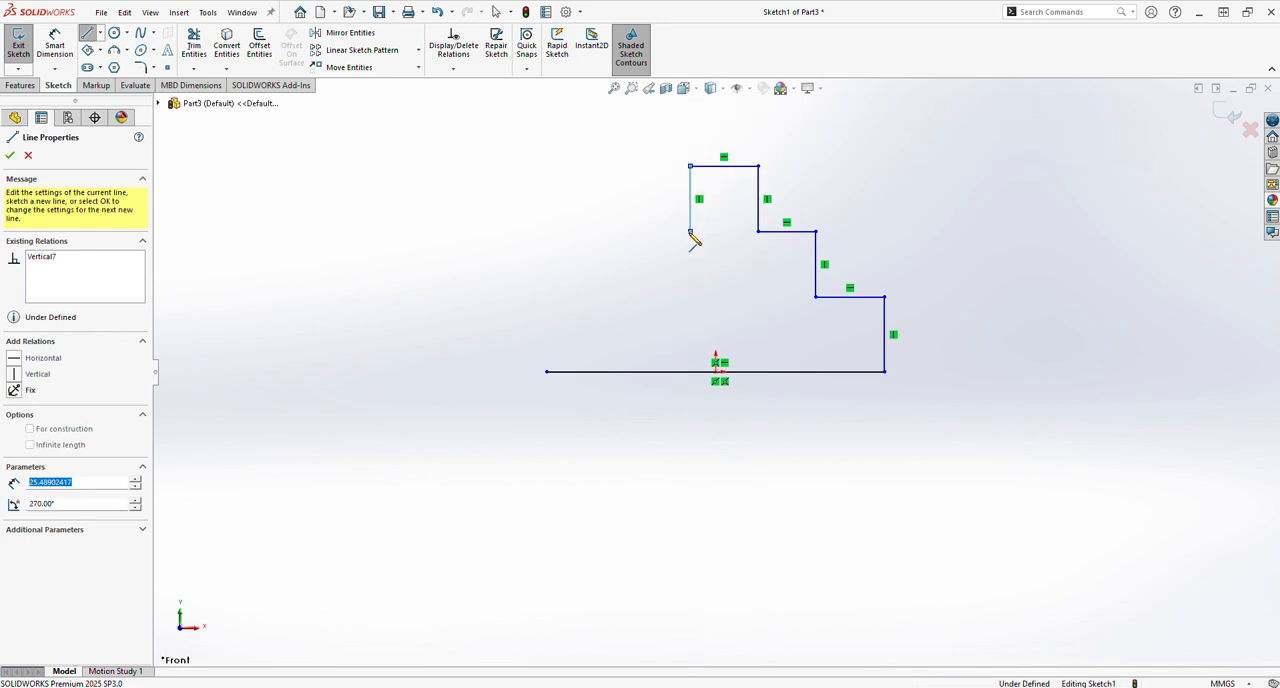
click(620, 232)
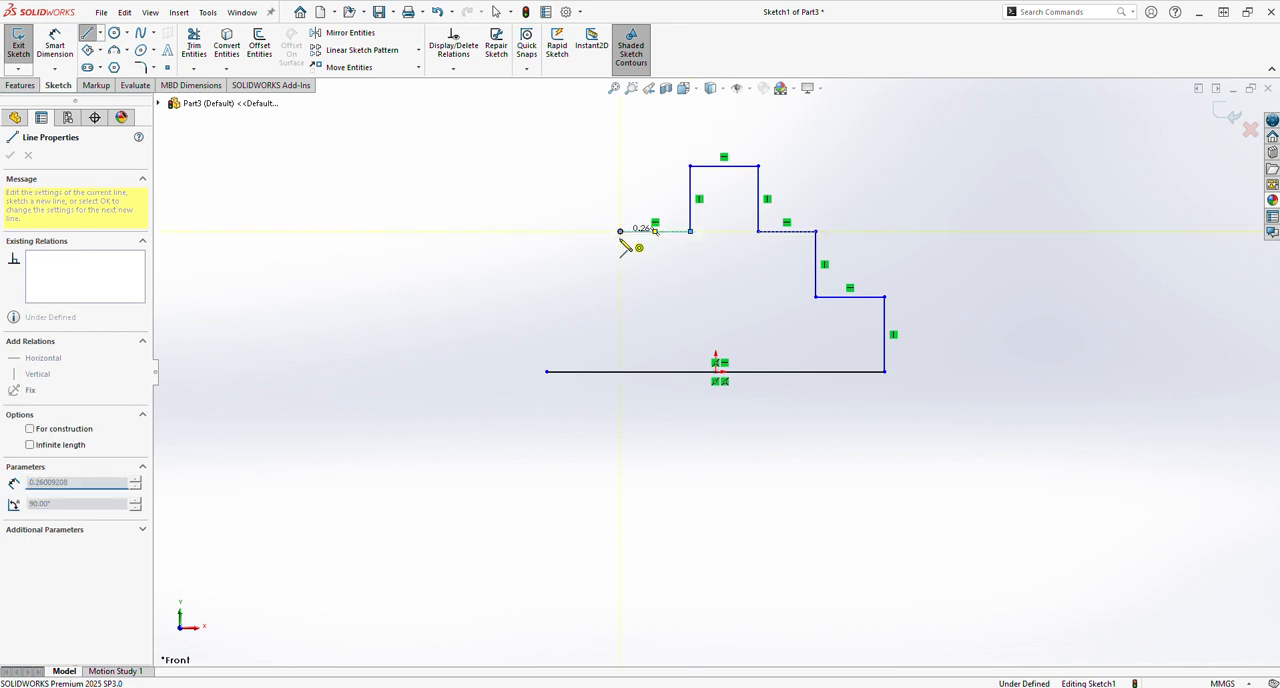
click(620, 297)
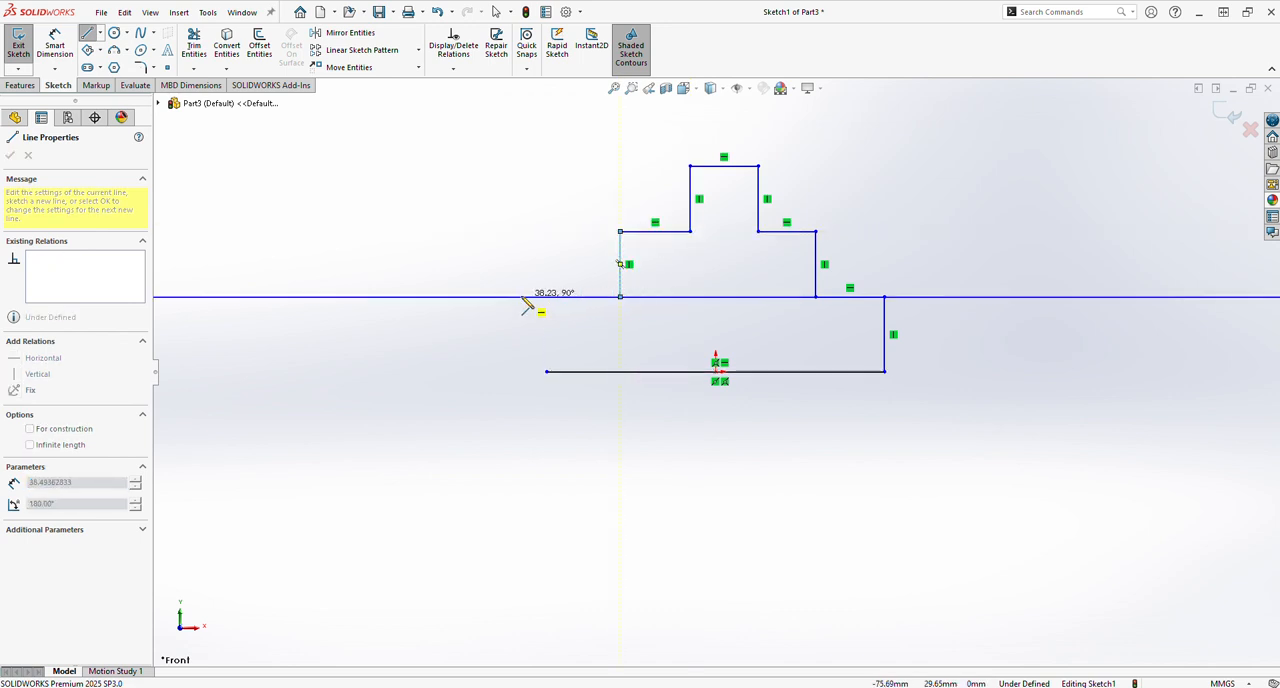
click(547, 297)
click(548, 371)
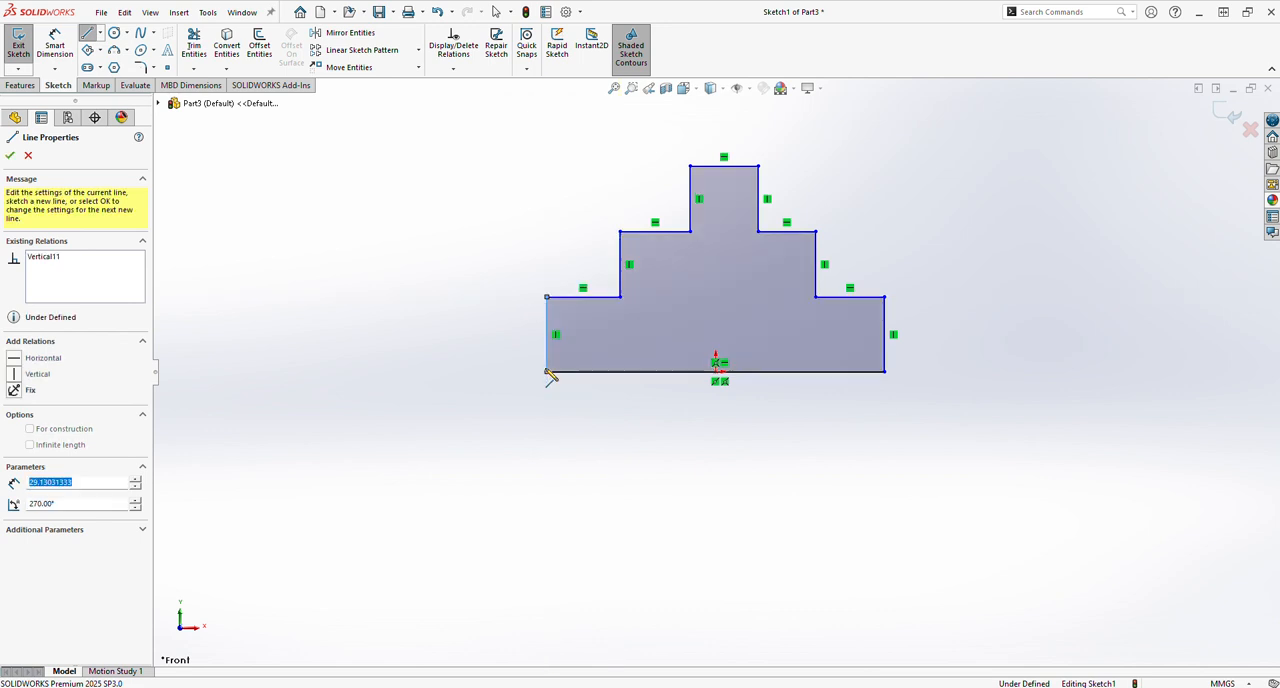
right_click(587, 481)
click(616, 488)
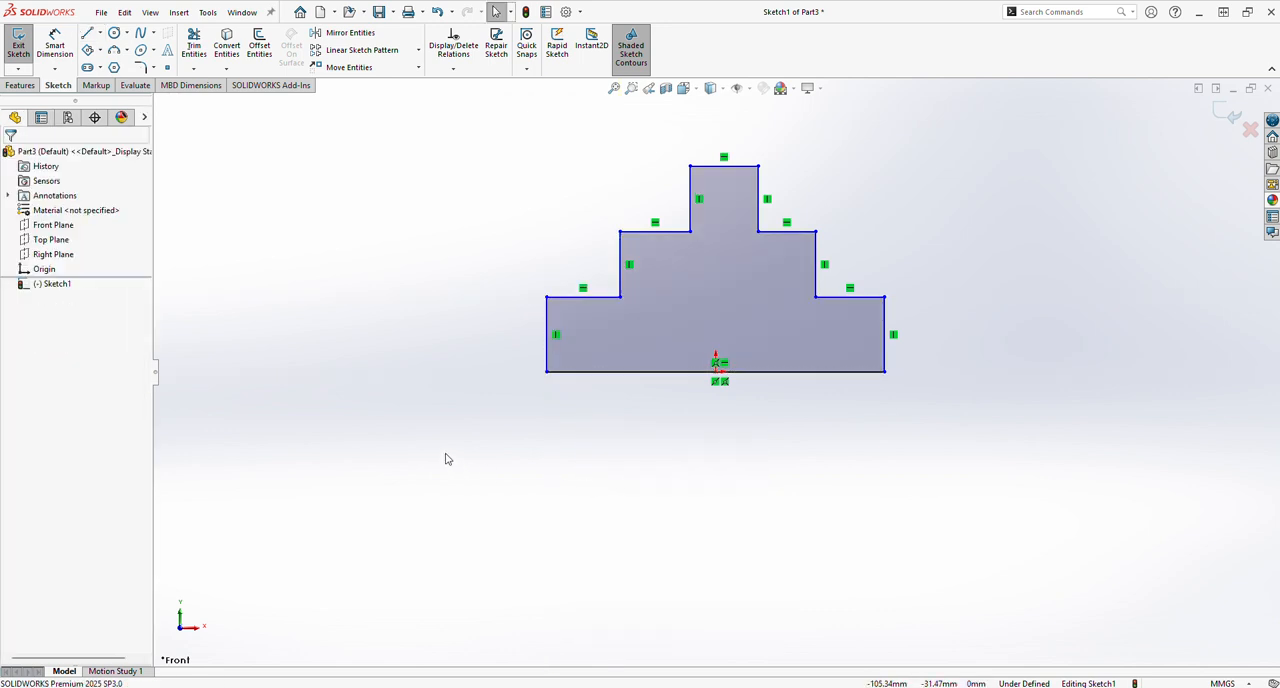
Dimension the profile's base line to 150 mm.
click(64, 56)
click(655, 372)
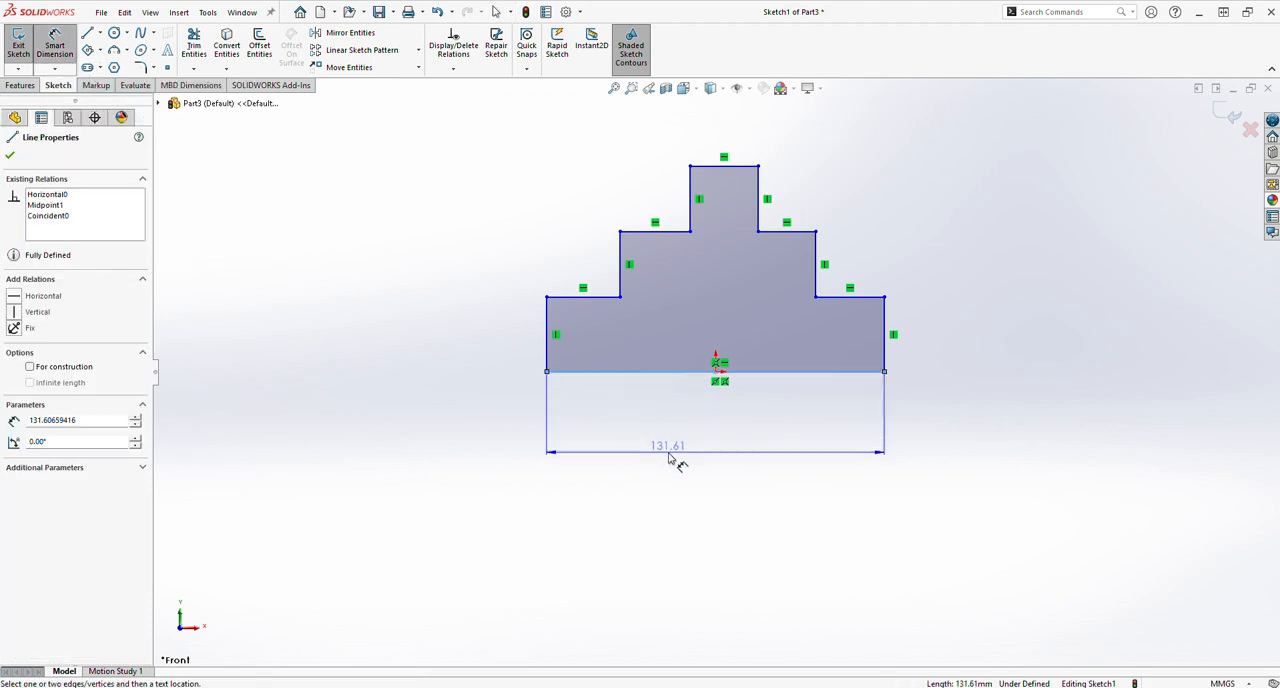
click(670, 462)
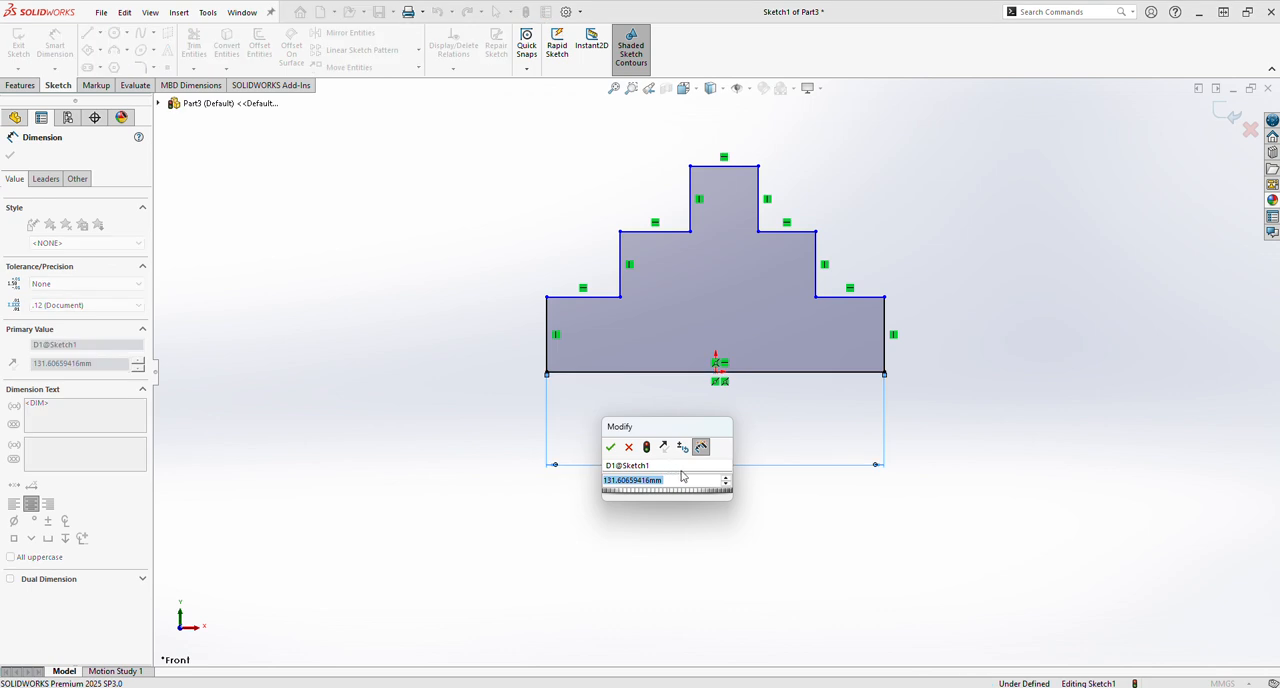
text(150)
key(Return)
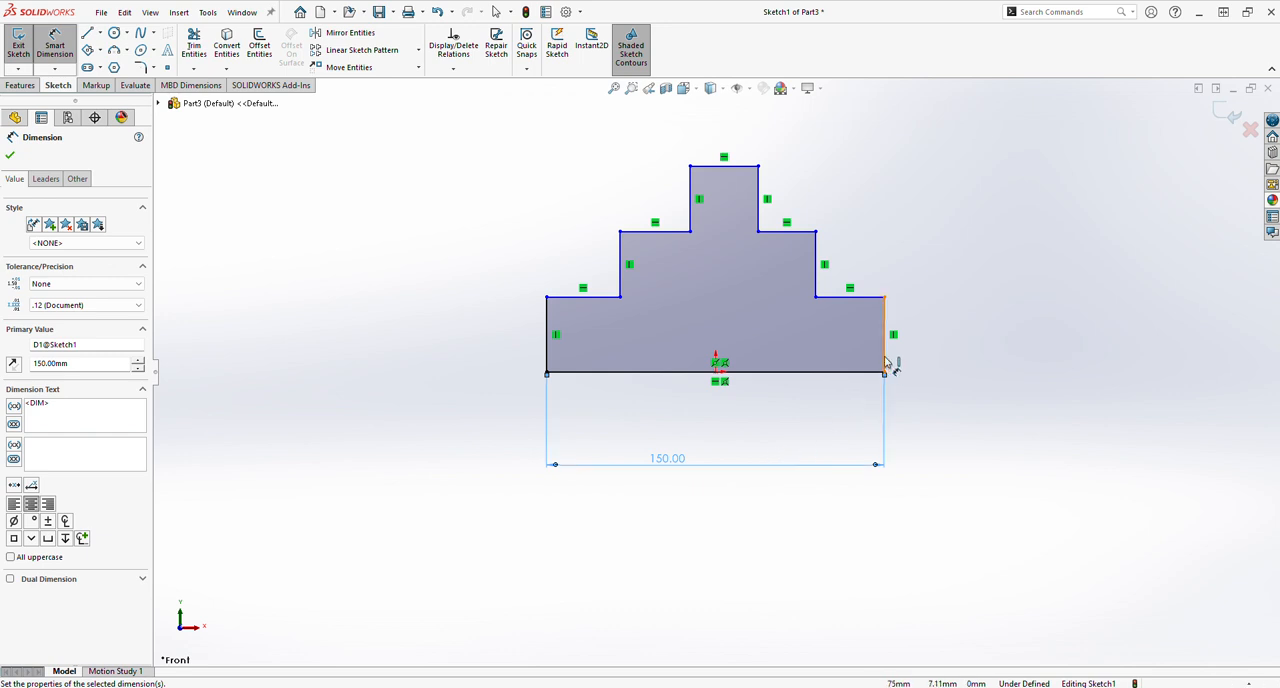
click(937, 350)
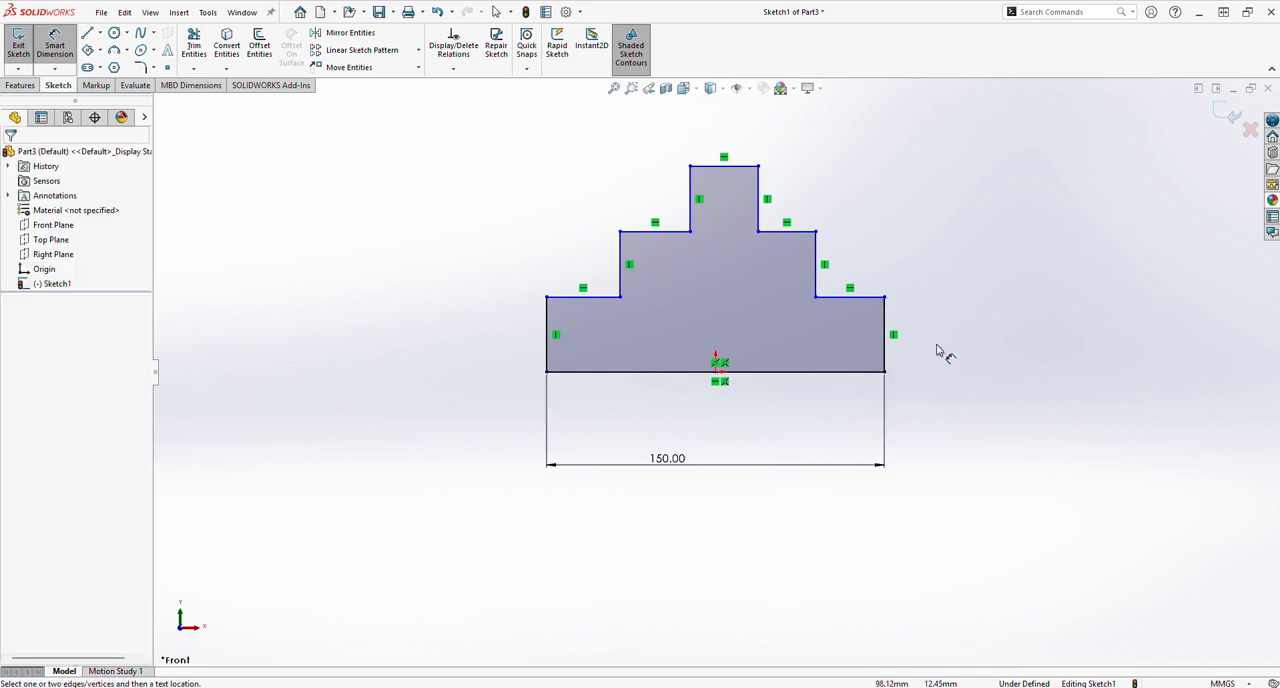
Dimension the lowest right step of the profile to 30 mm high and 30 mm wide.
click(886, 350)
click(950, 348)
text(30)
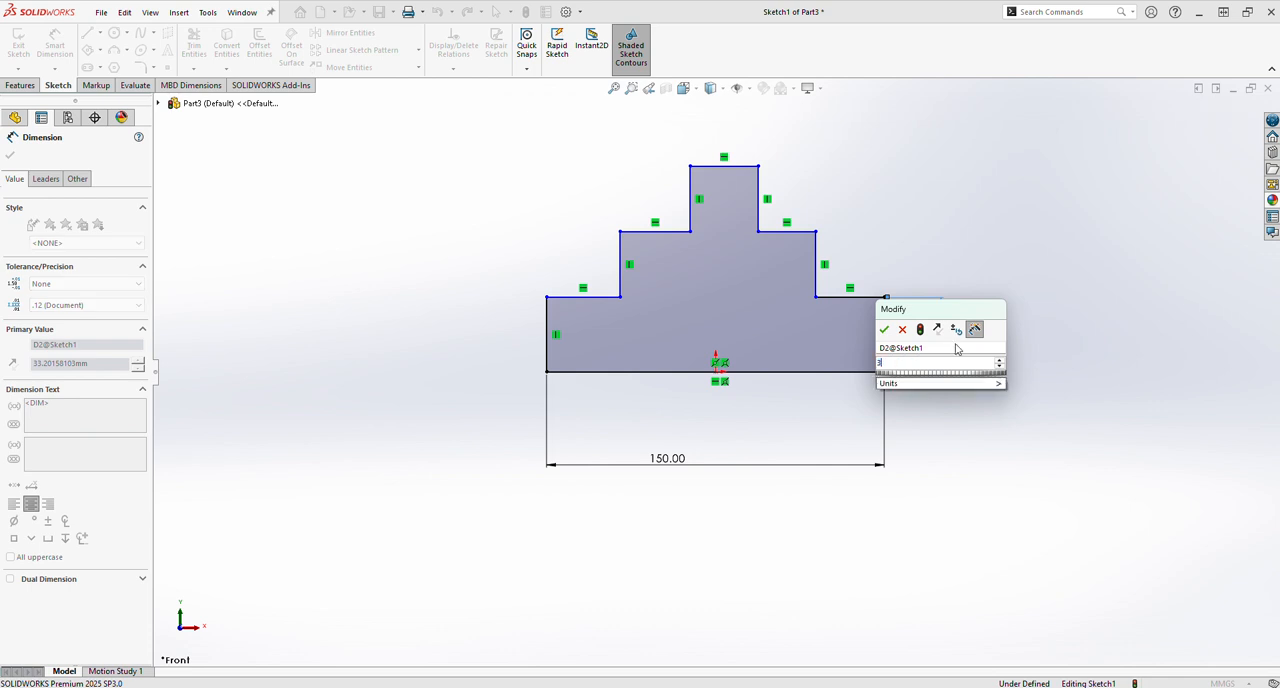
key(Return)
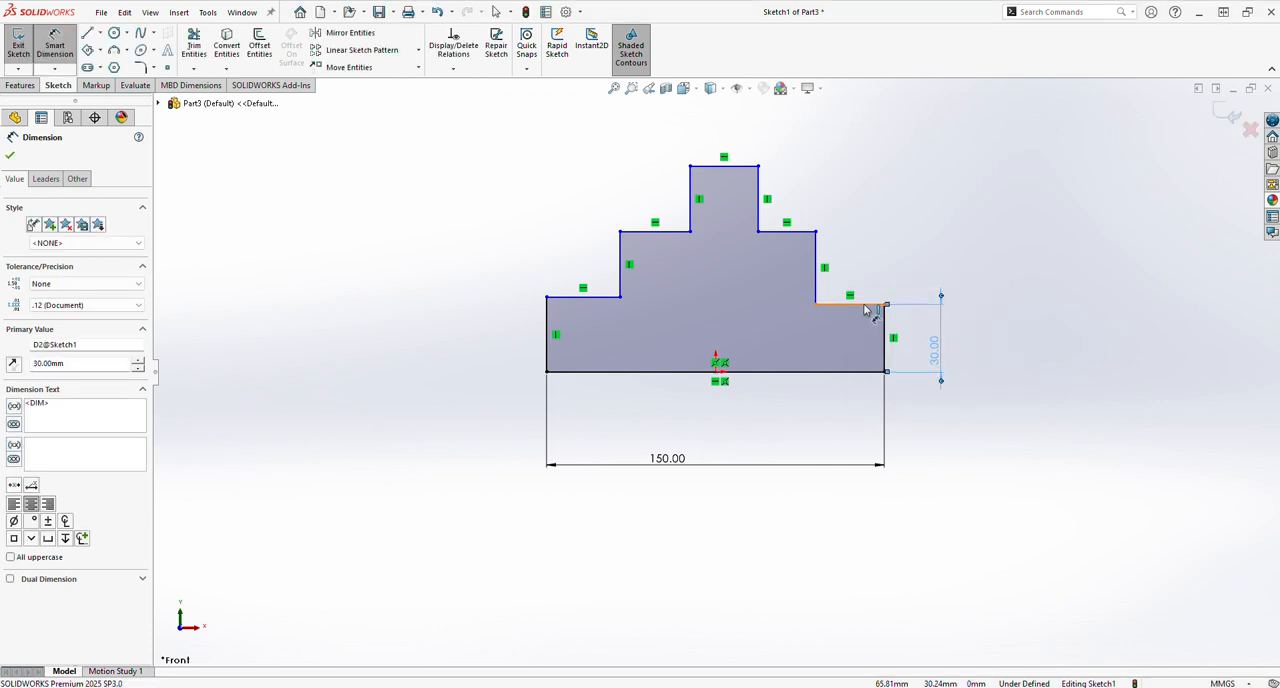
click(862, 304)
click(875, 264)
text(30)
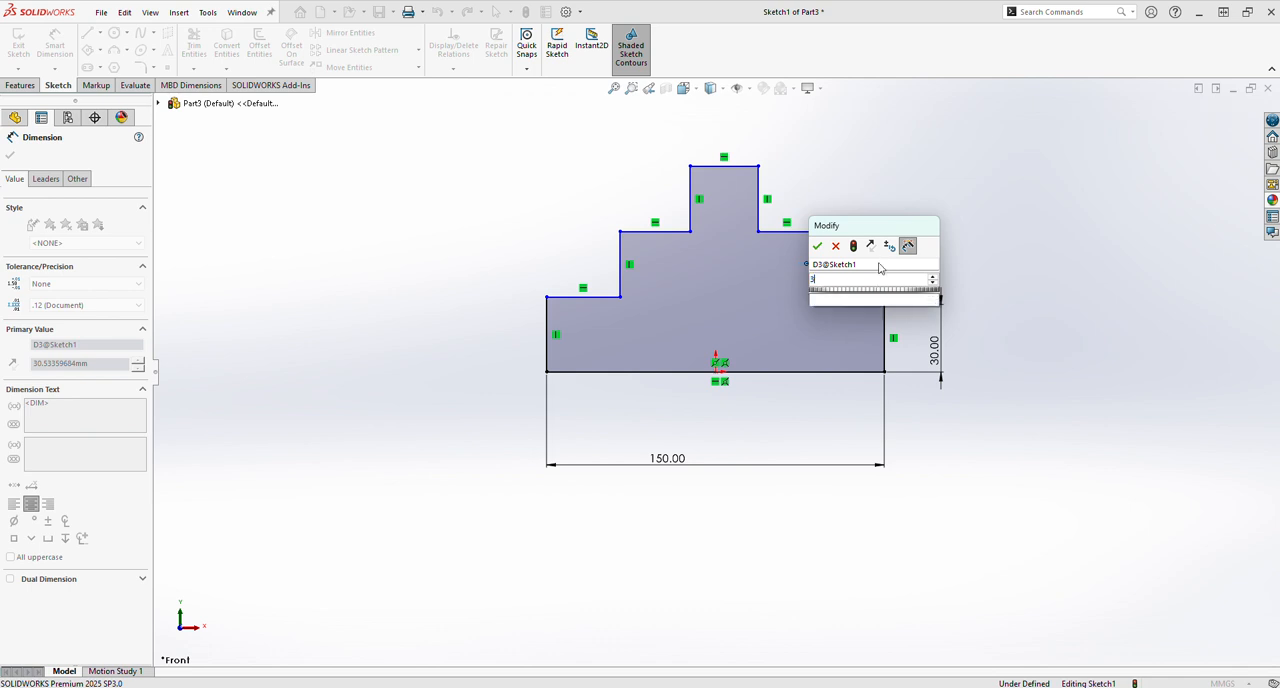
key(Return)
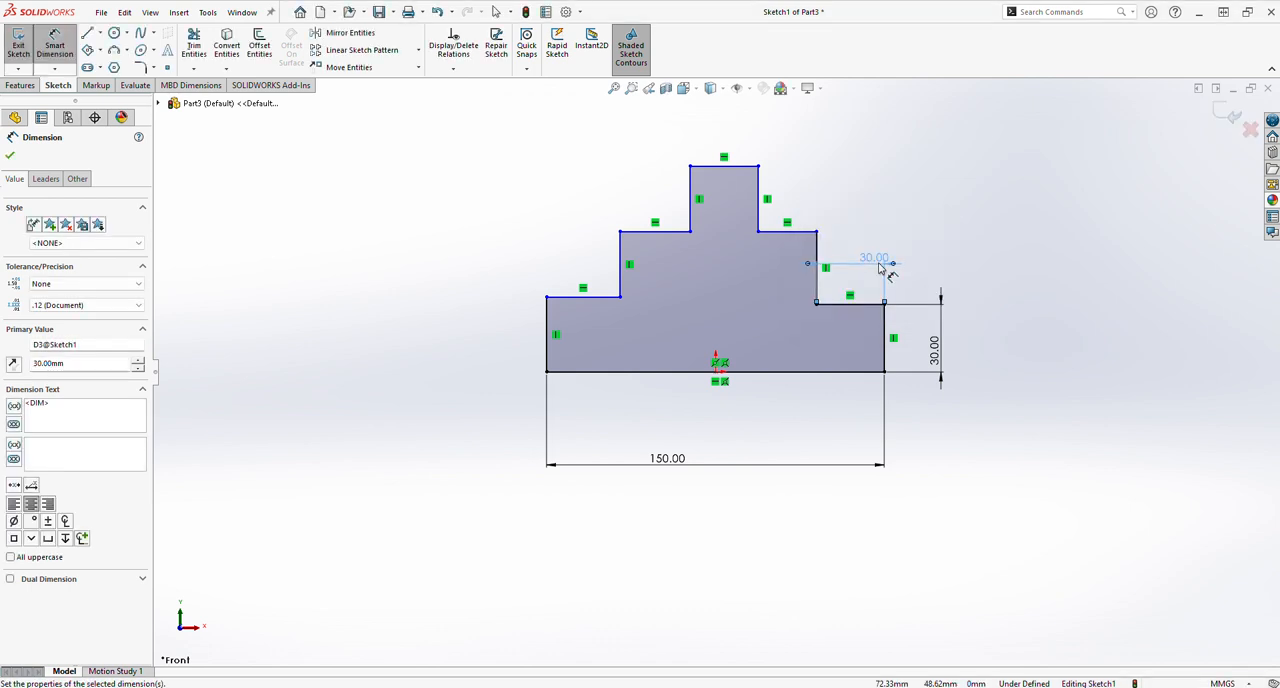
Dimension the middle right step of the profile to 45 mm high and 30 mm wide.
click(818, 276)
click(953, 260)
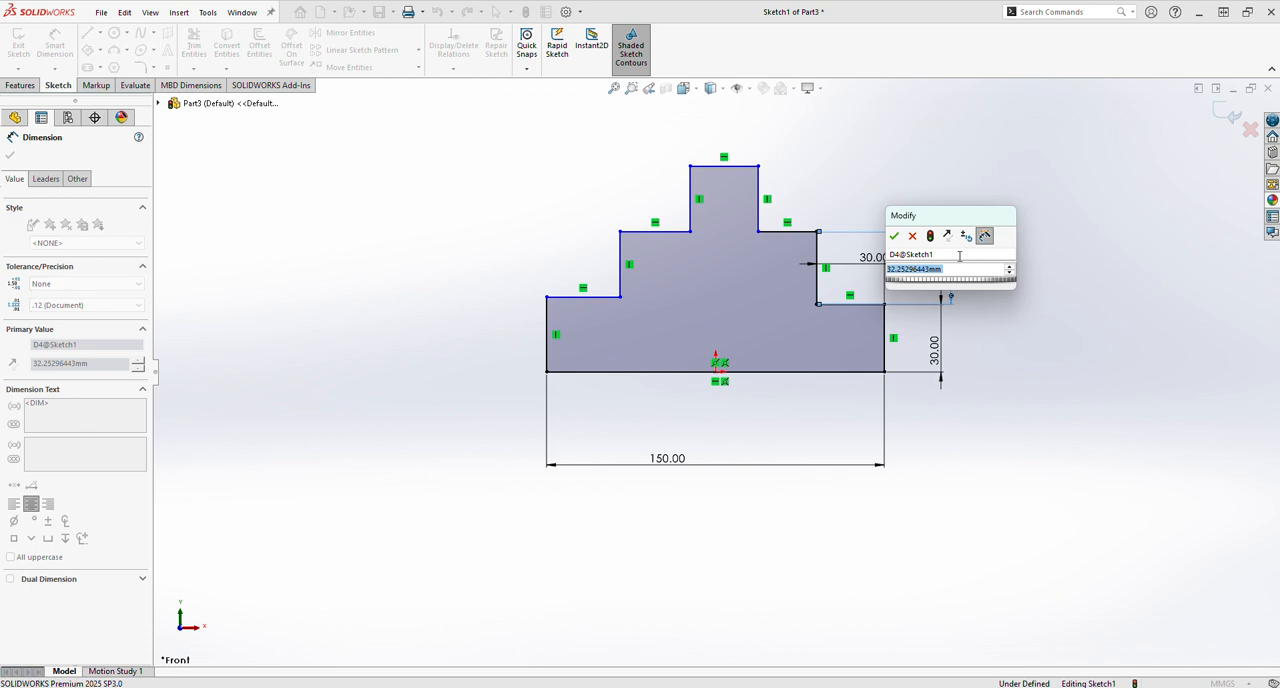
text(45)
key(Return)
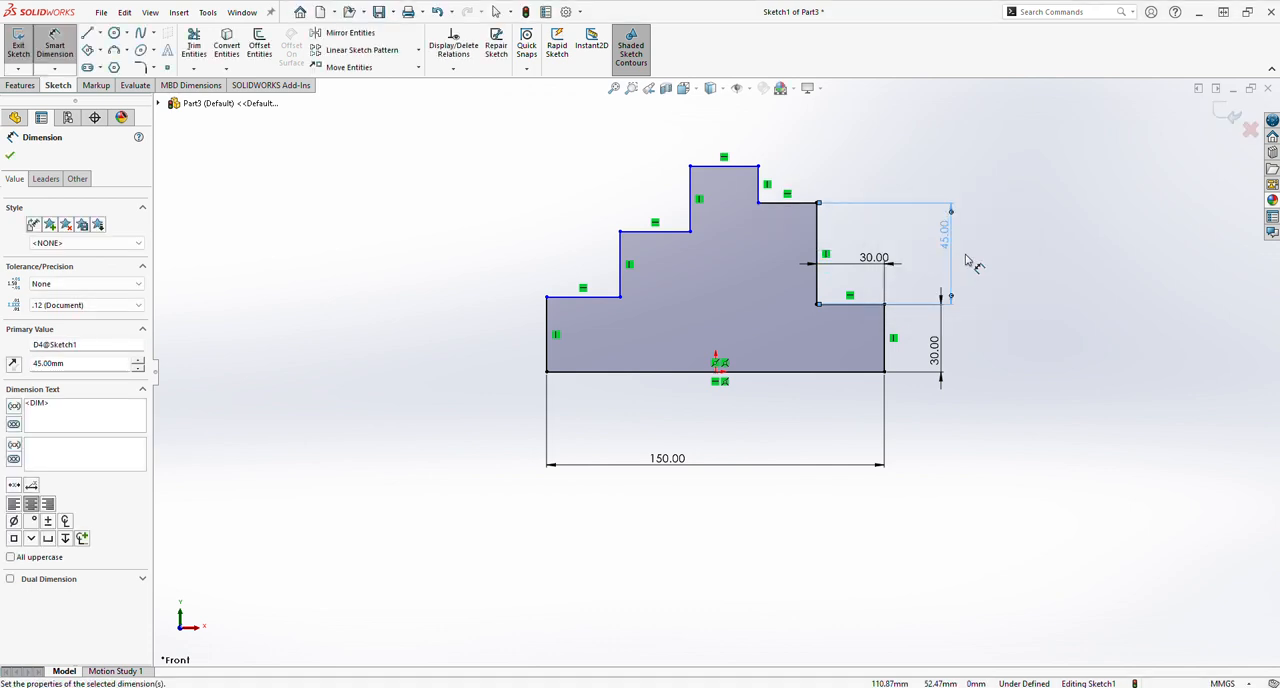
click(788, 202)
click(790, 180)
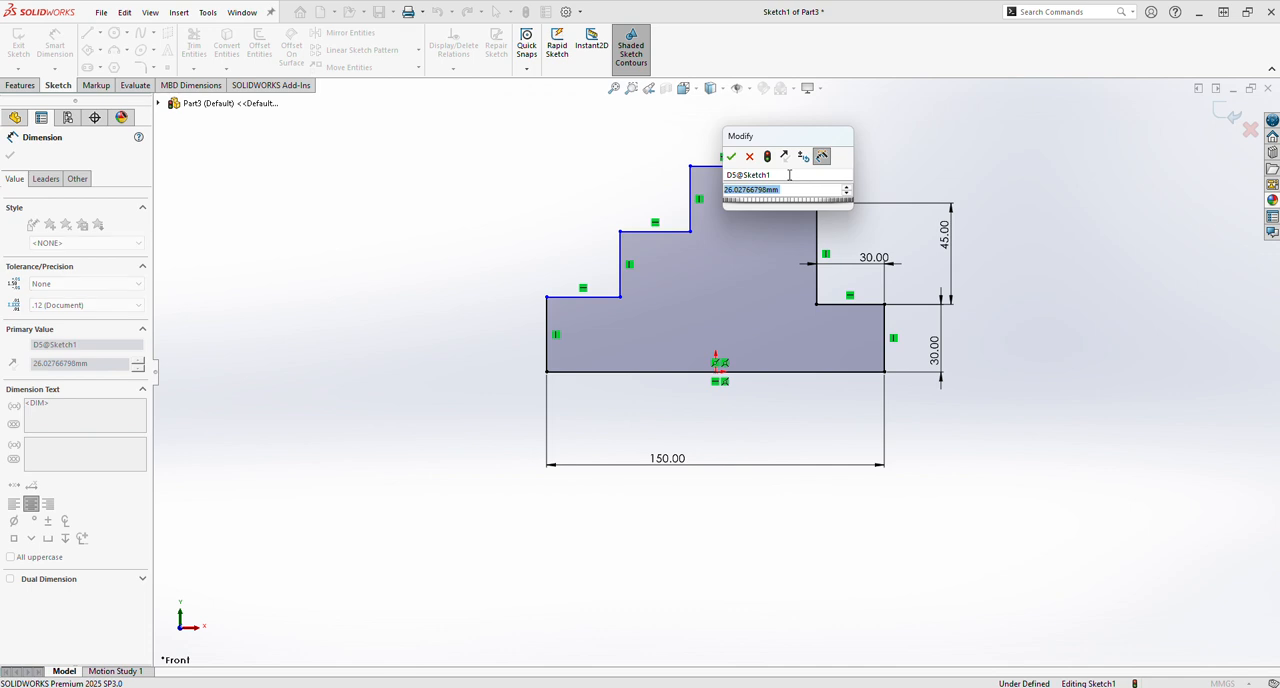
text(30)
key(Return)
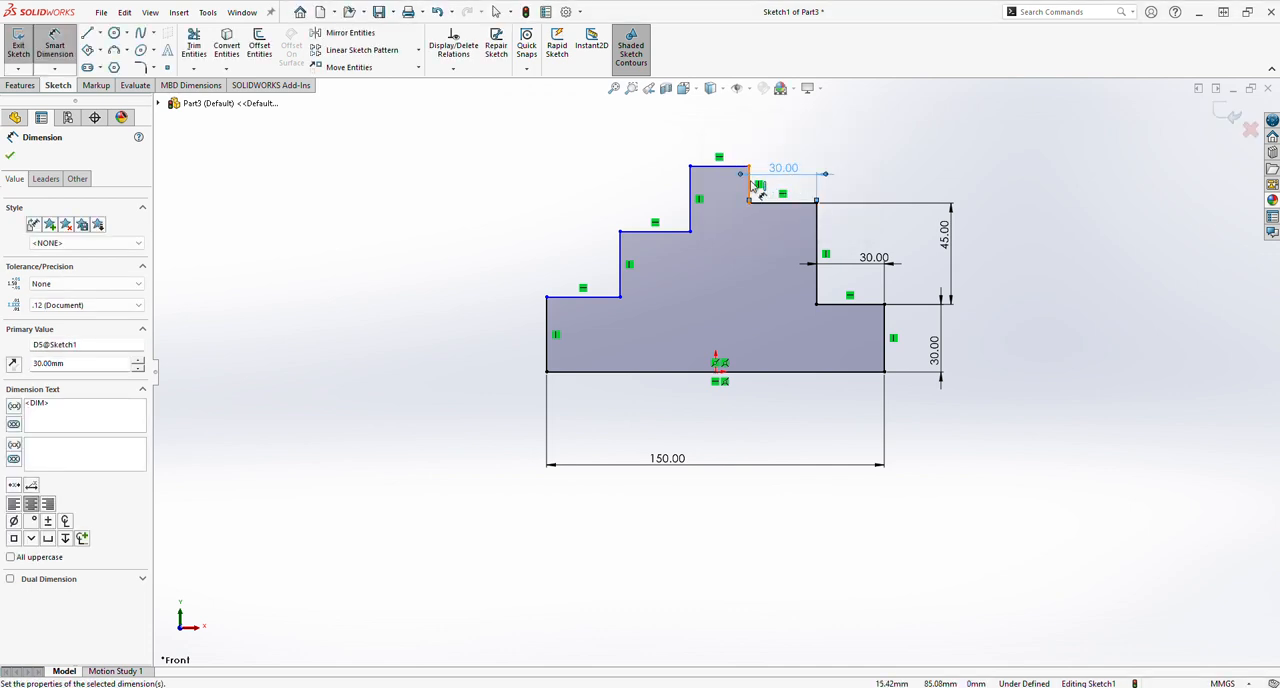
Dimension the height of the profile's top right step to 30 mm.
click(749, 184)
click(843, 188)
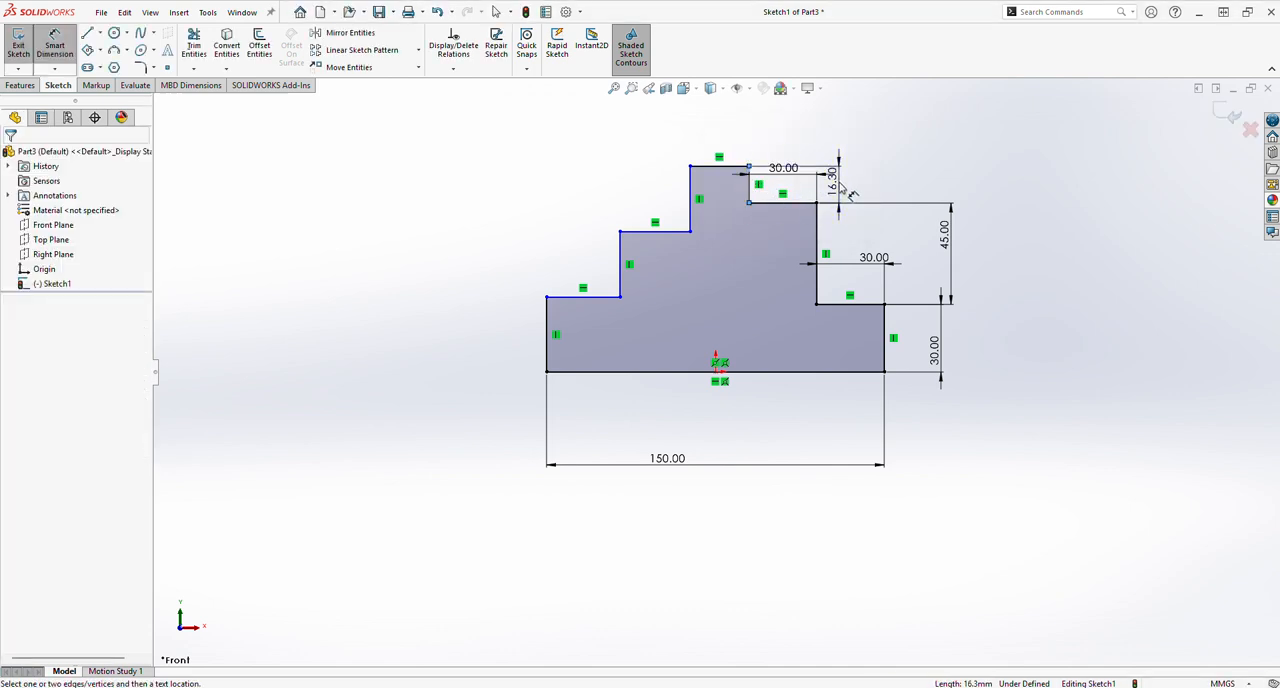
text(30)
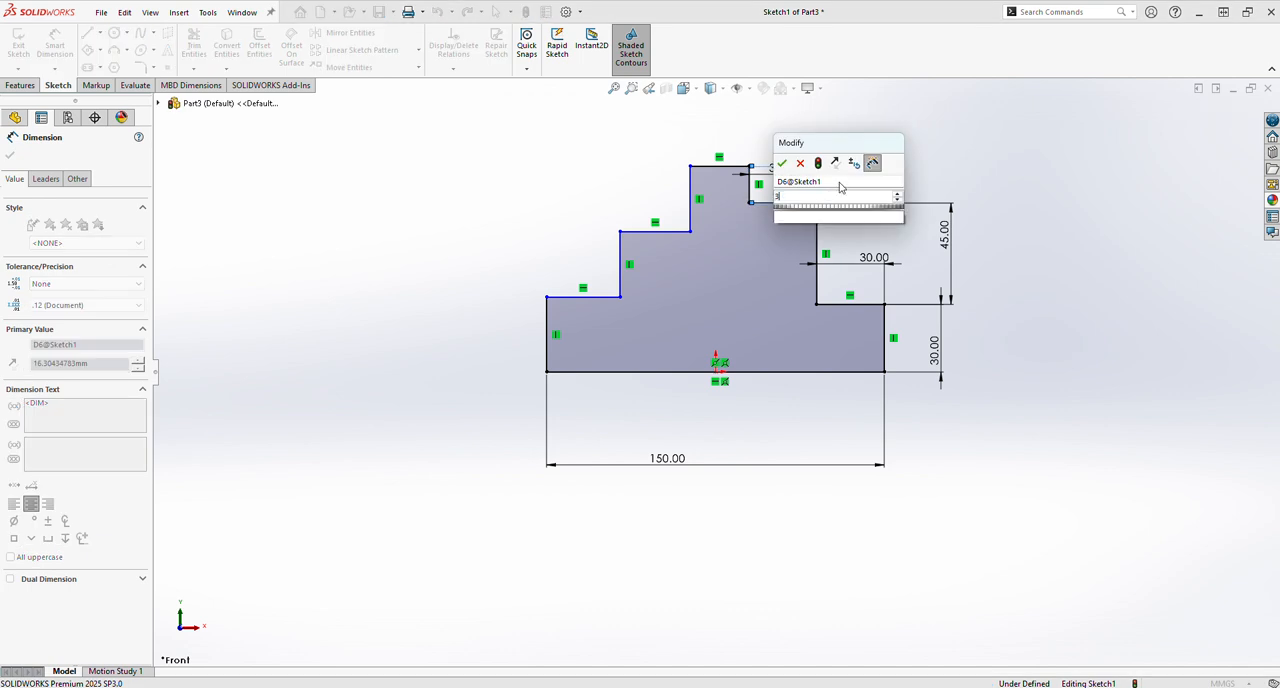
key(Return)
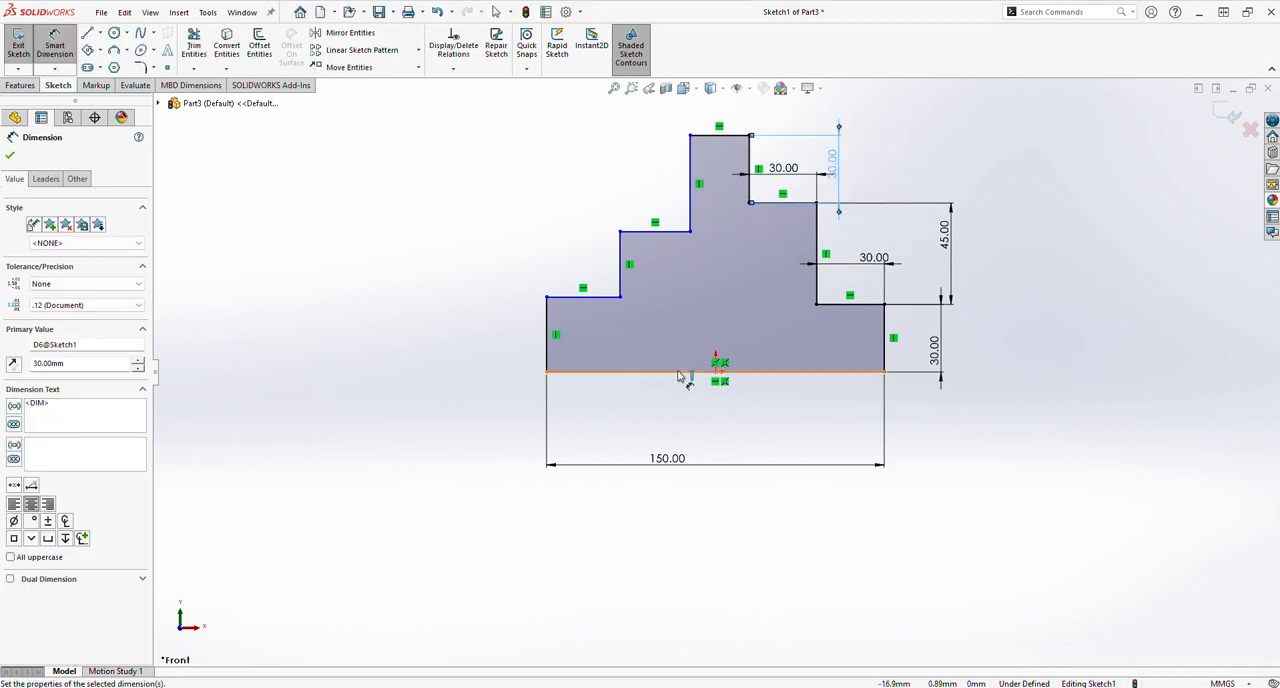
Dimension the lowest left step of the profile to 30 mm high and 30 mm wide.
click(549, 350)
click(491, 343)
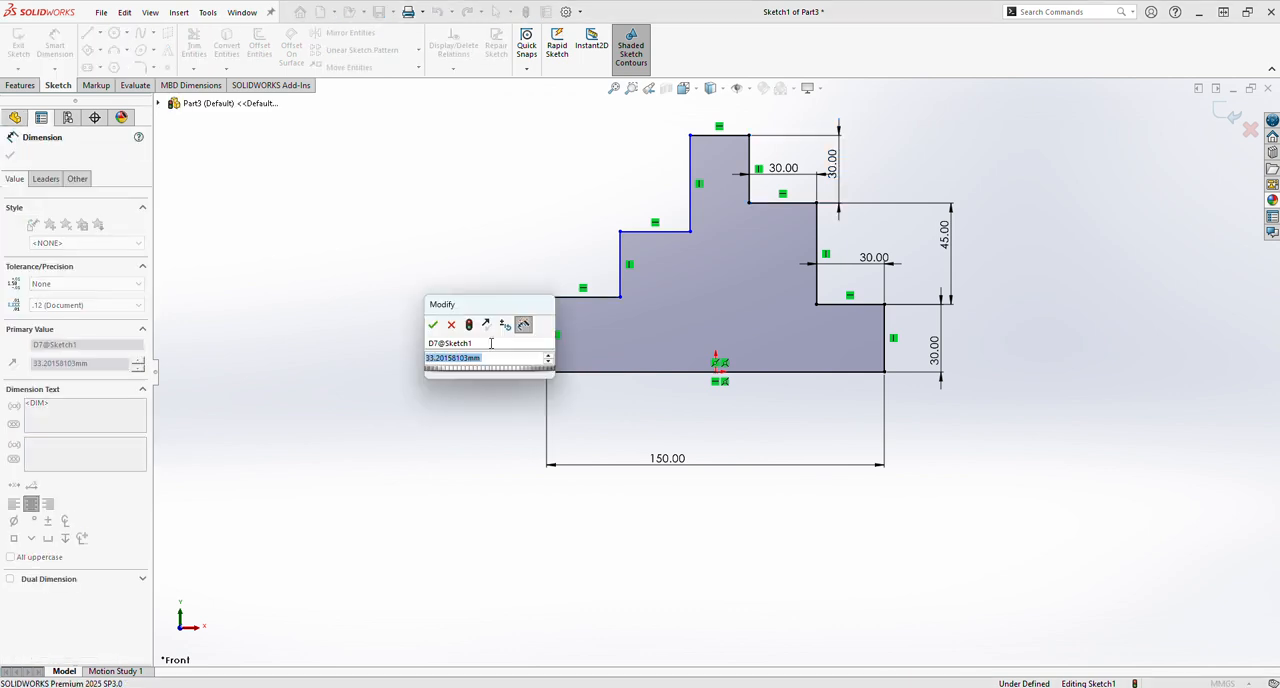
text(30)
key(Return)
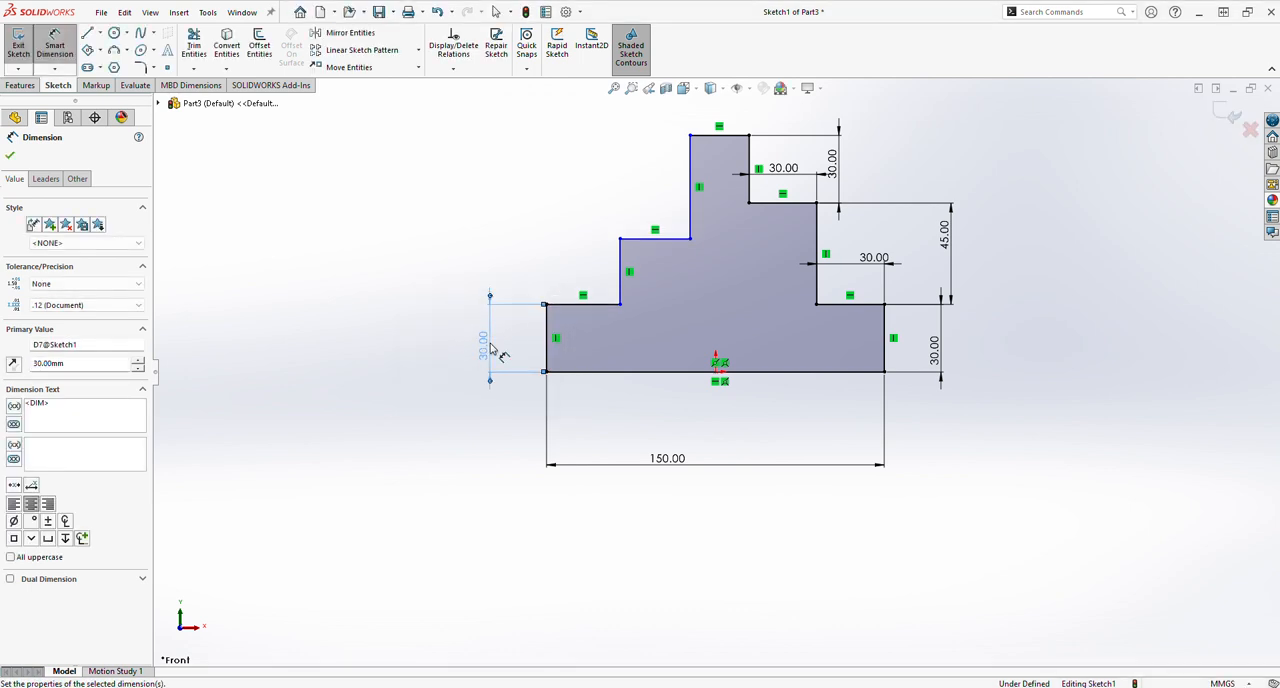
click(560, 306)
click(571, 270)
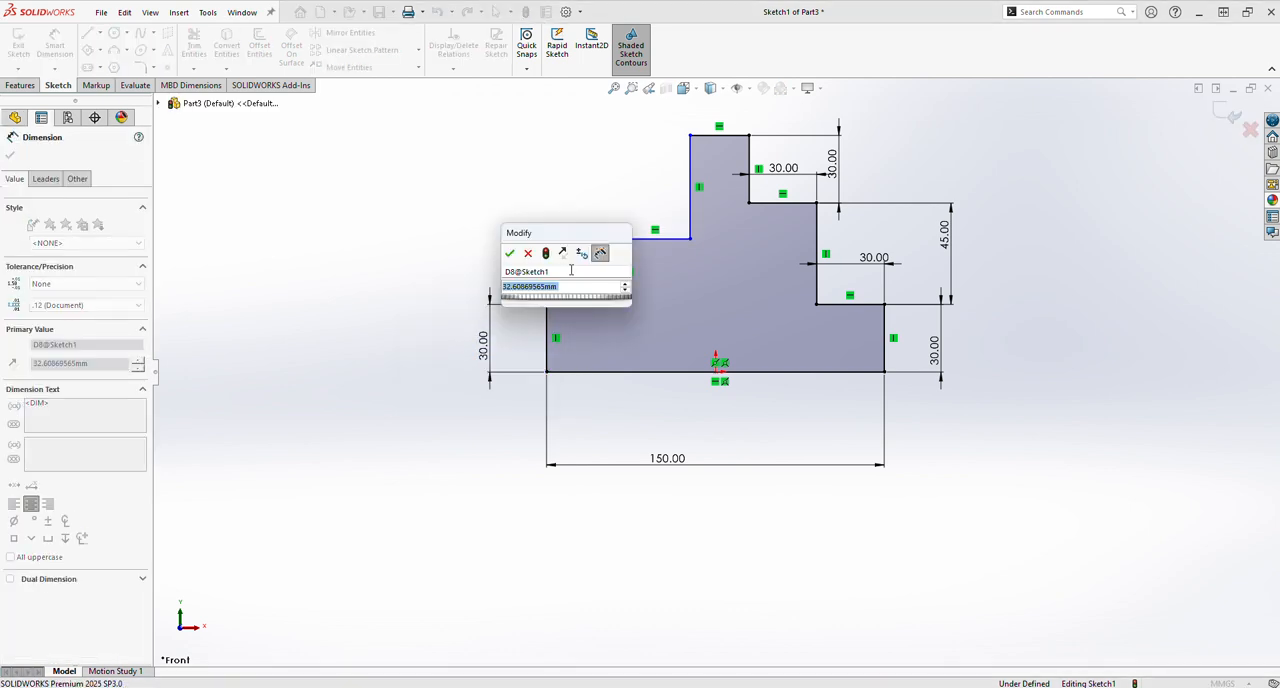
text(30)
key(Return)
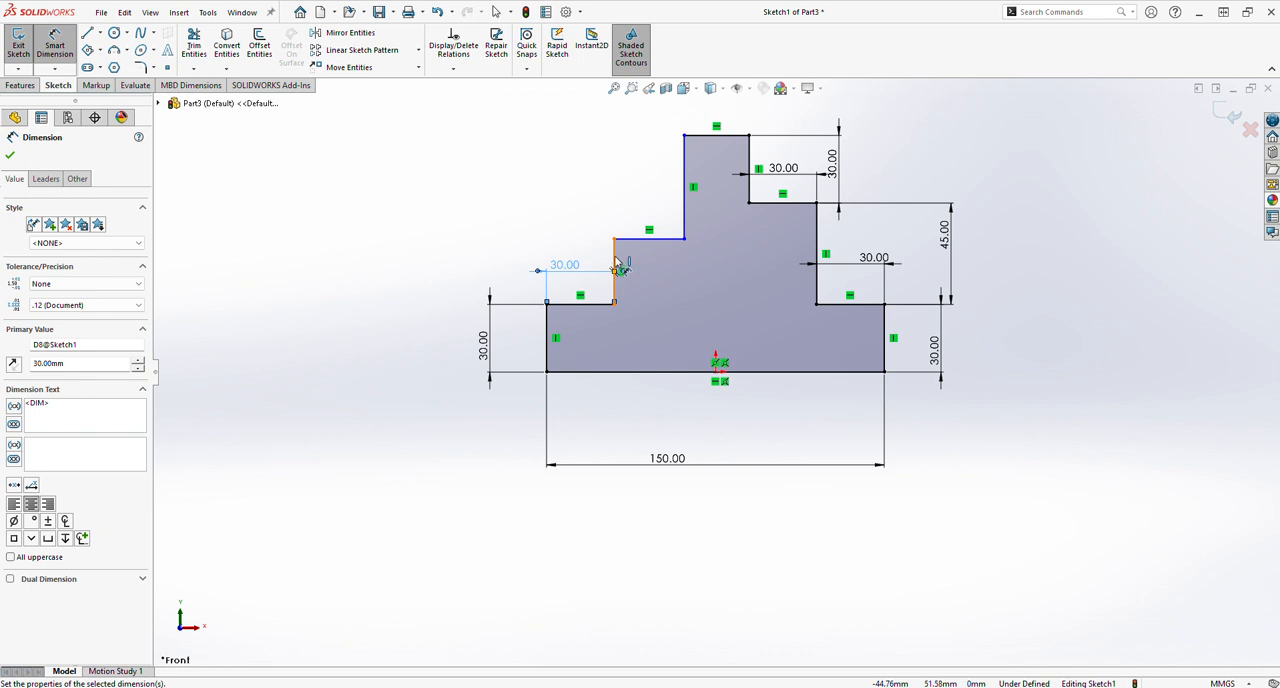
Dimension the middle left step of the profile to 45 mm high and 30 mm wide.
click(616, 265)
click(526, 258)
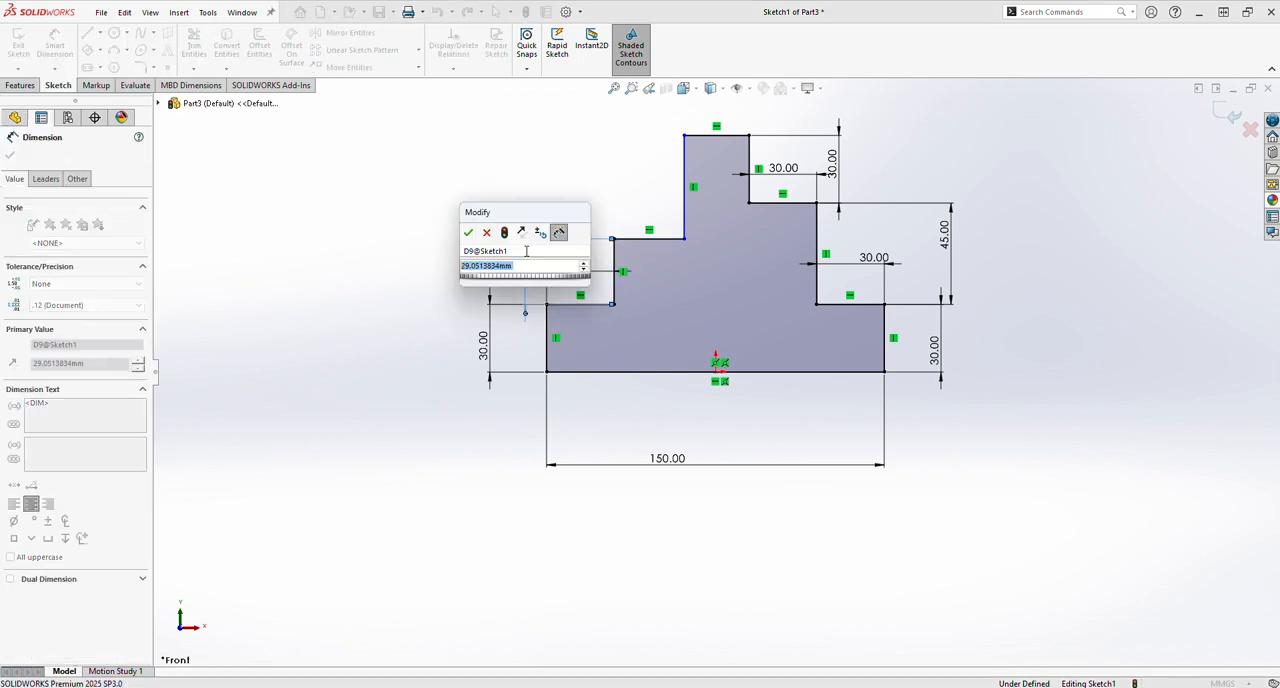
text(45)
key(Return)
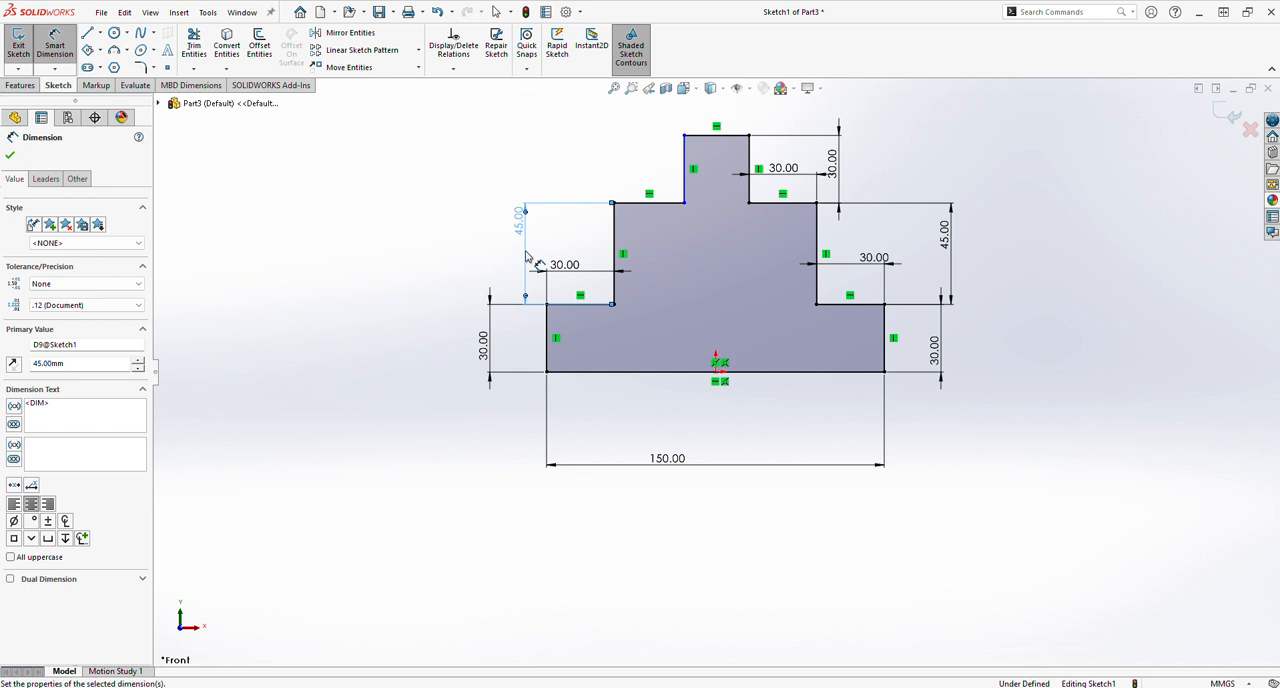
click(668, 204)
click(644, 172)
text(30)
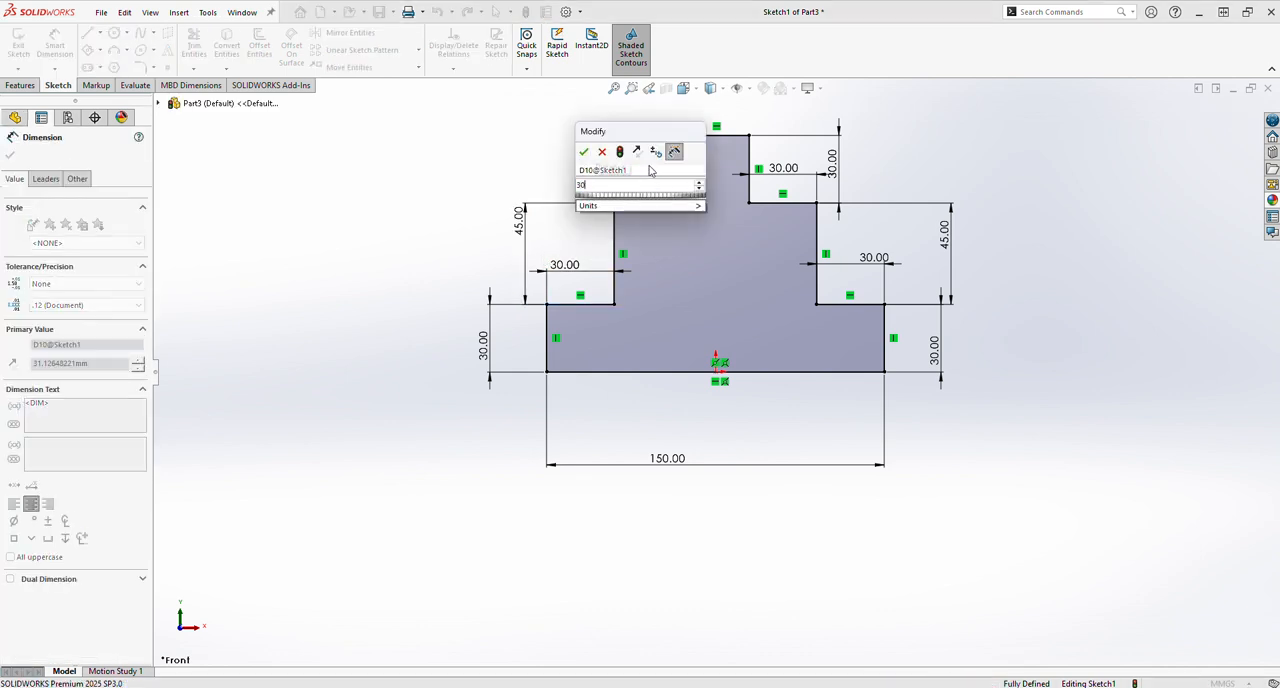
key(Return)
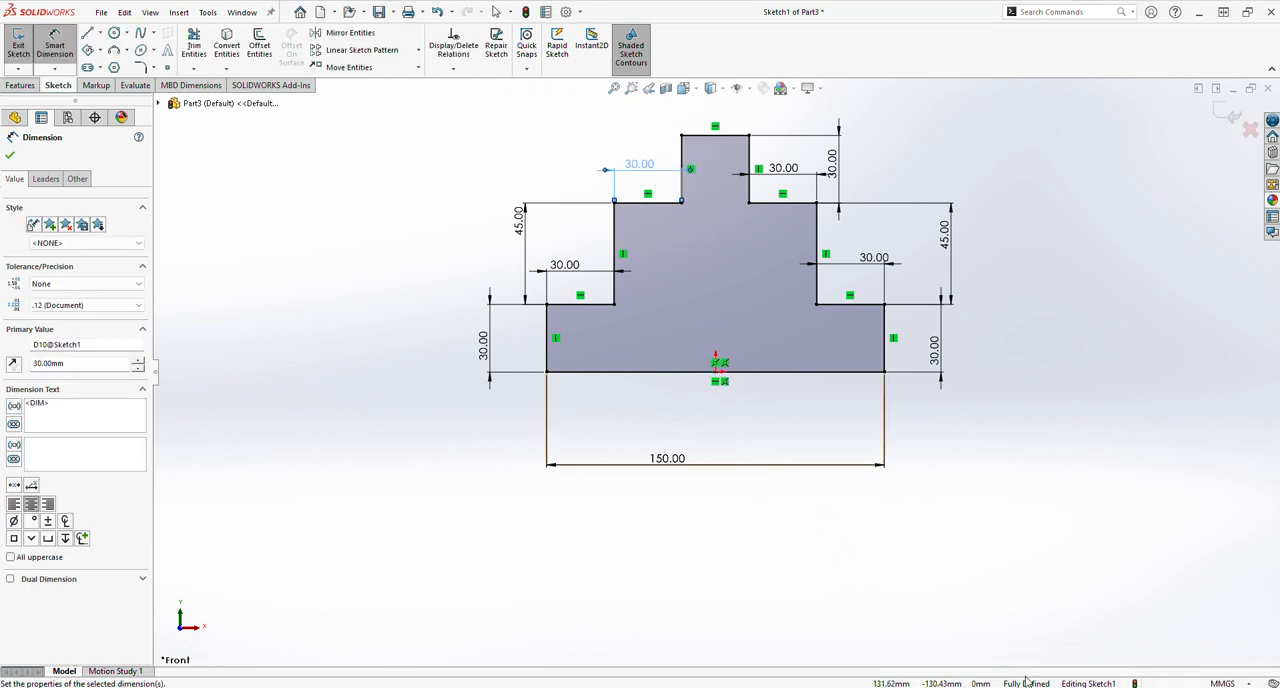
Offset the entire stepped profile chain inward by 4.5 mm with the direction reversed.
key(f)
mouse_move(771, 380)
middle_down()
mouse_move(749, 391)
mouse_move(776, 412)
middle_up()
click(383, 369)
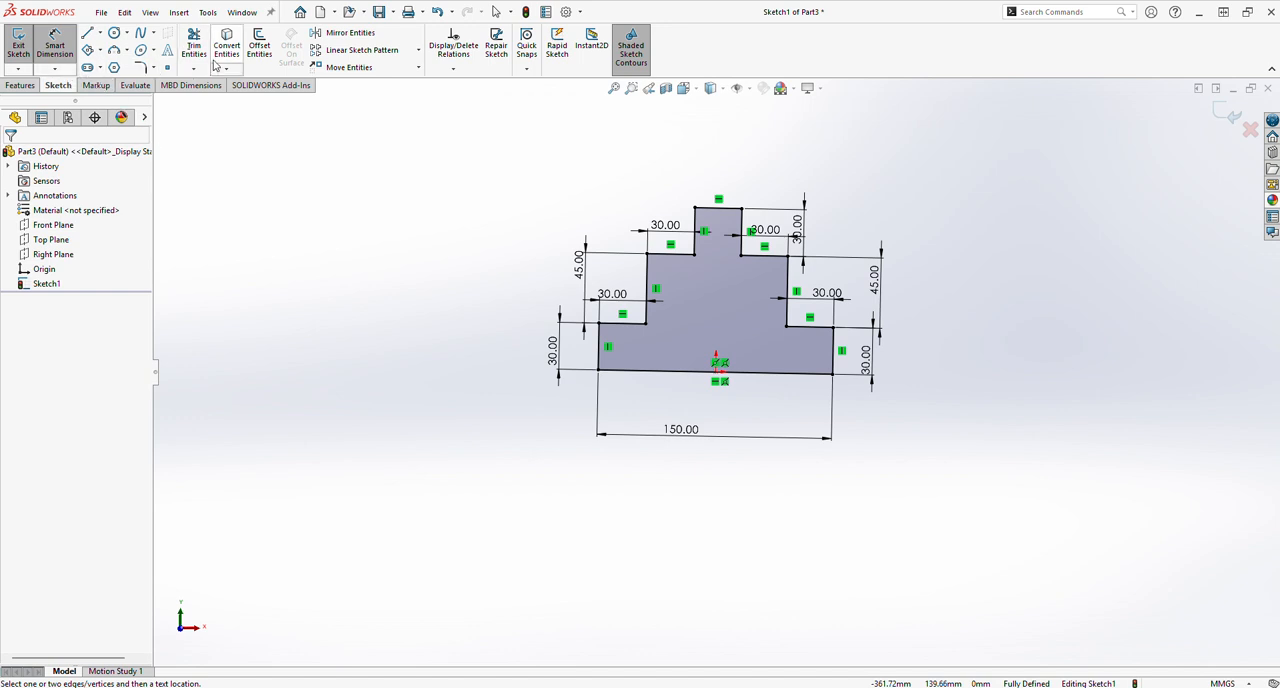
click(259, 47)
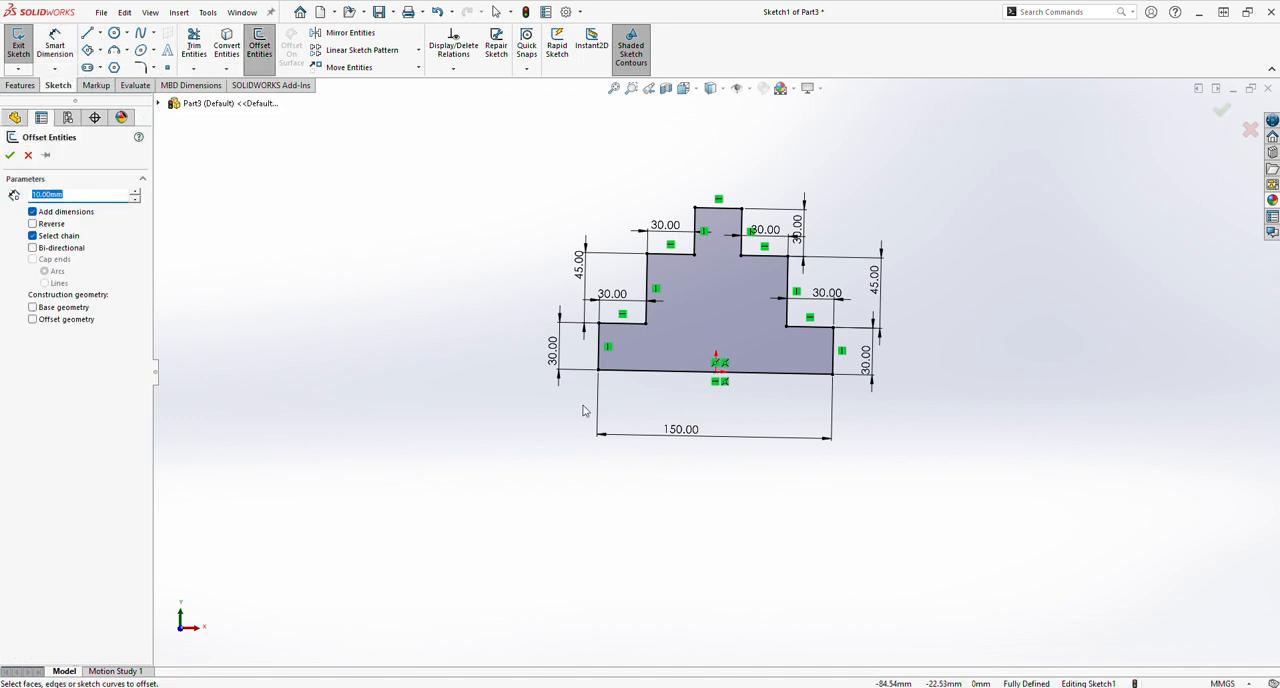
click(599, 356)
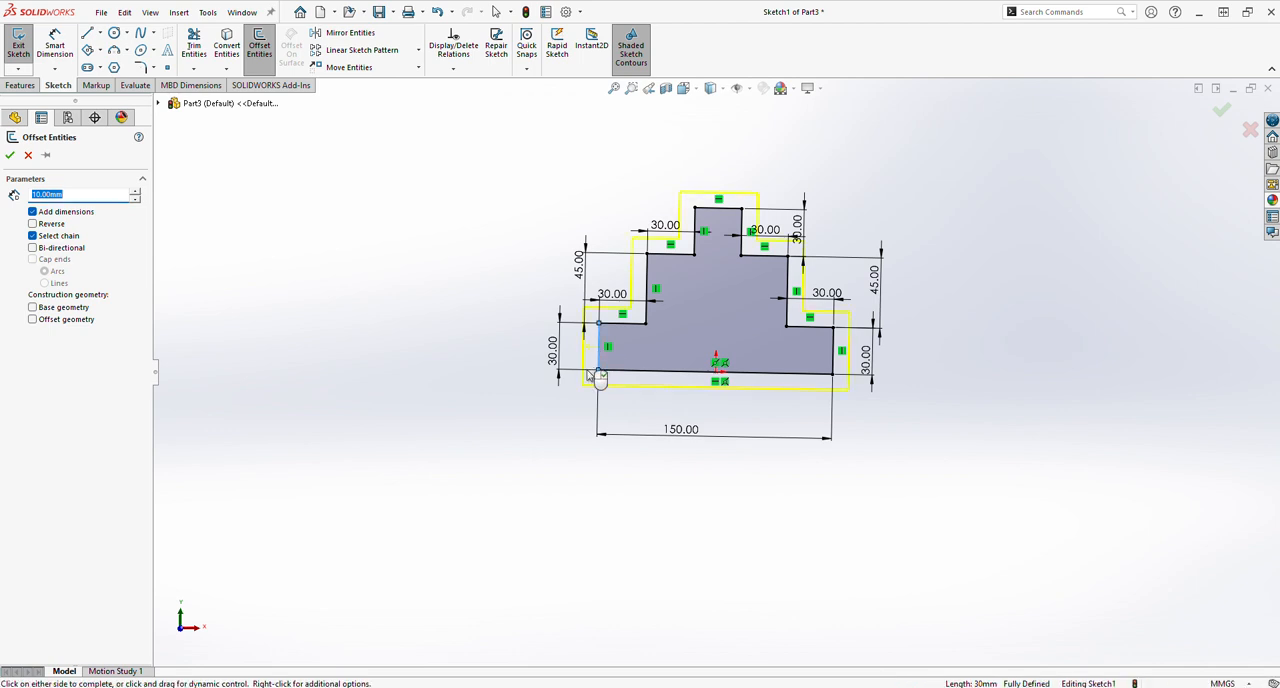
click(59, 226)
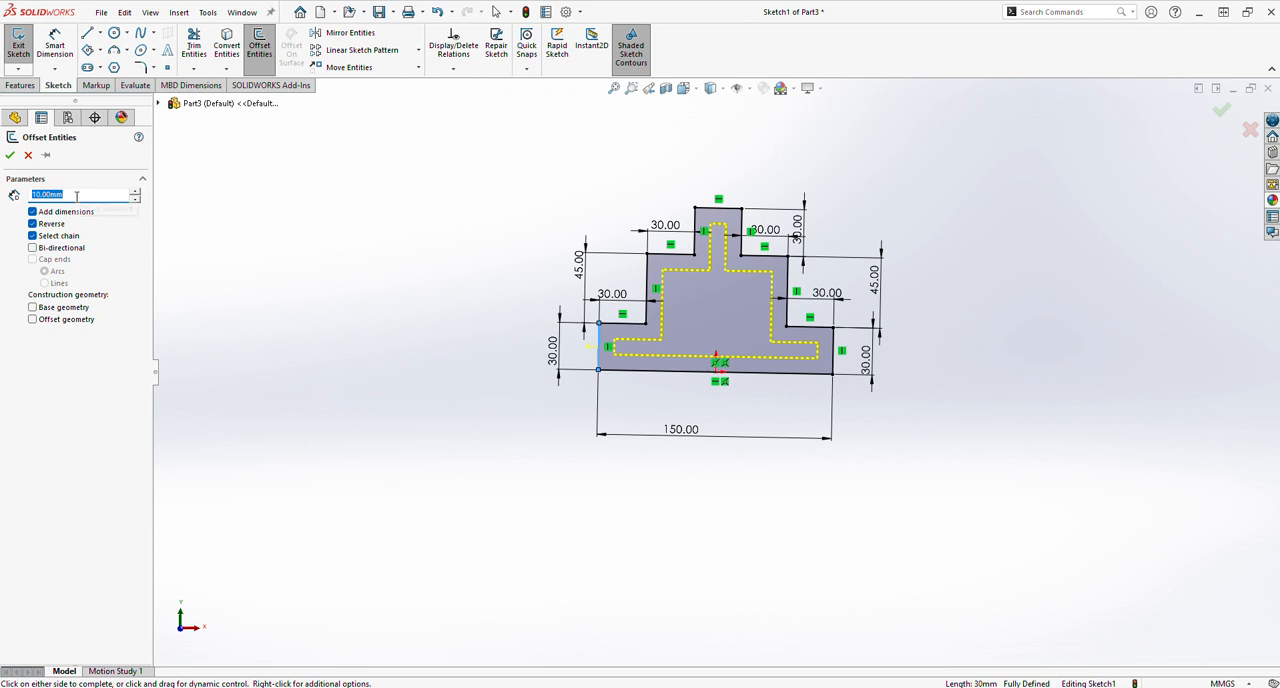
text(4.5)
key(Return)
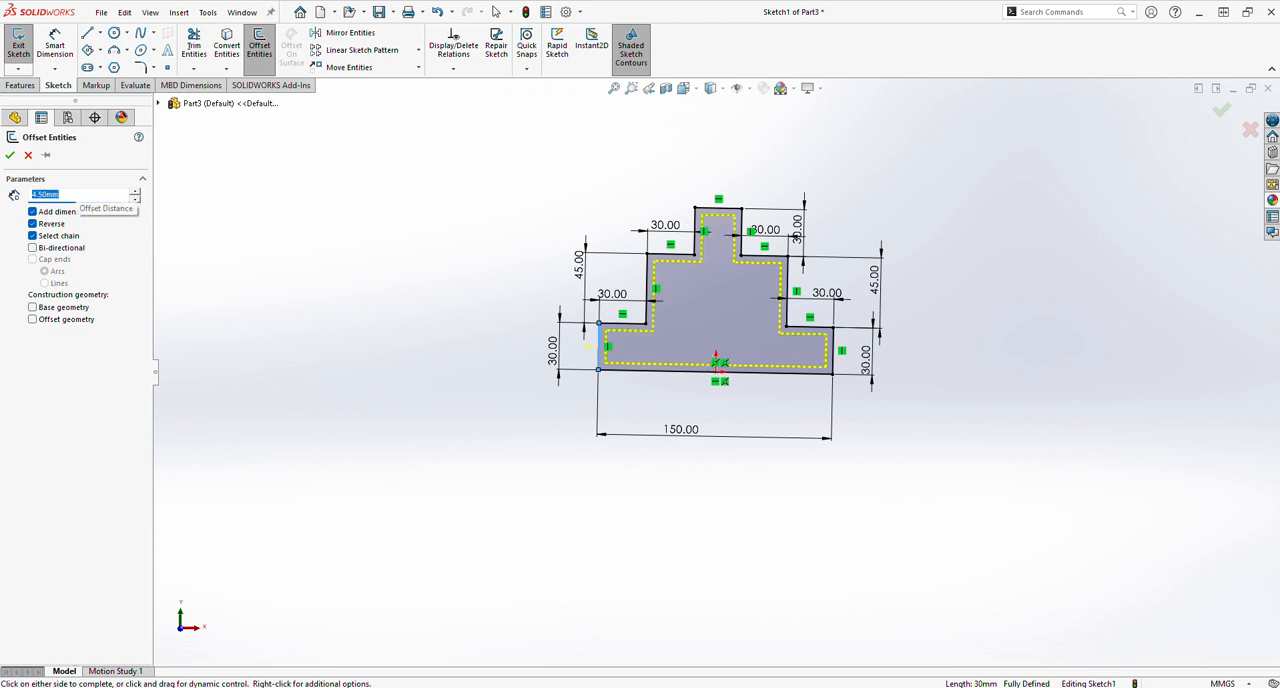
click(9, 155)
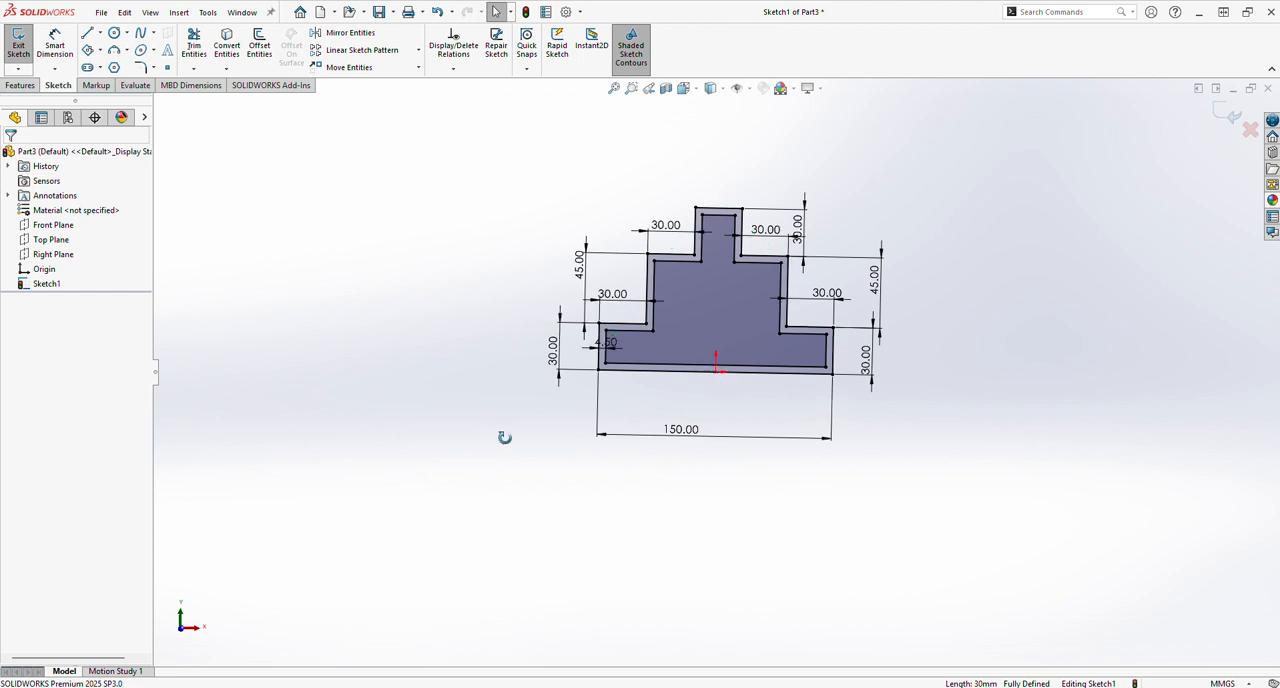
Extrude the frame between the two stepped outlines as a blind boss 15 mm deep.
click(20, 85)
click(24, 45)
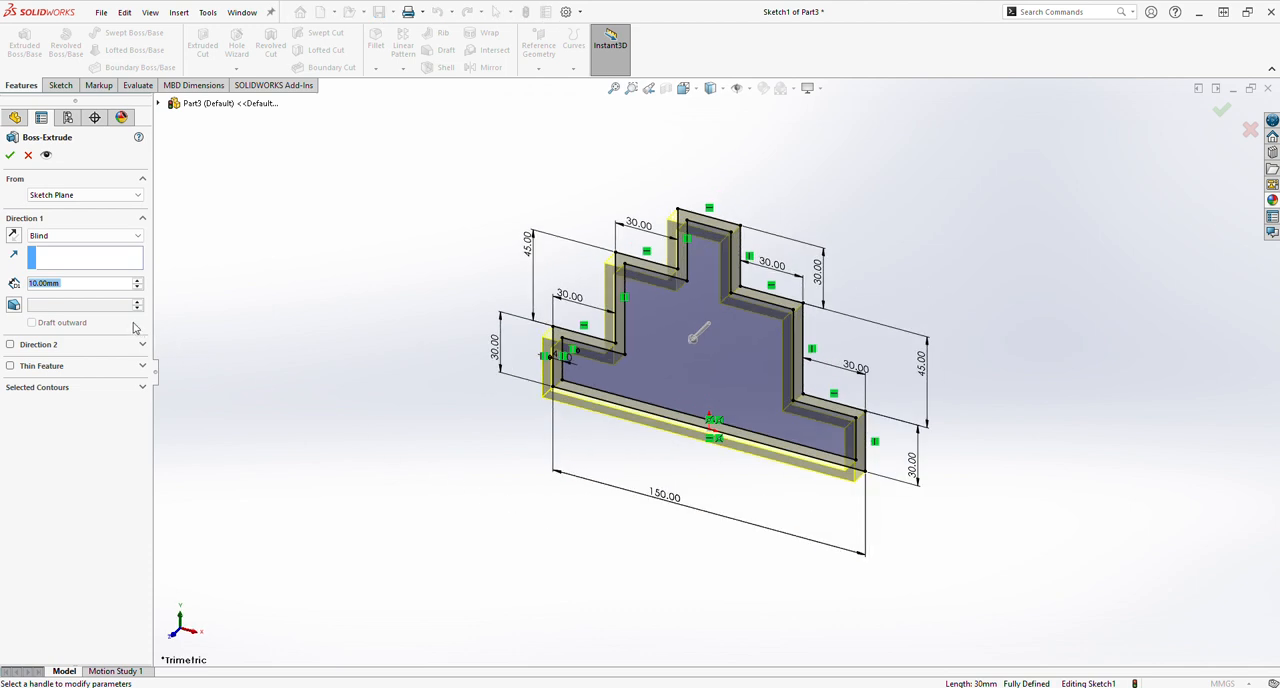
text(15)
key(Return)
key(Return)
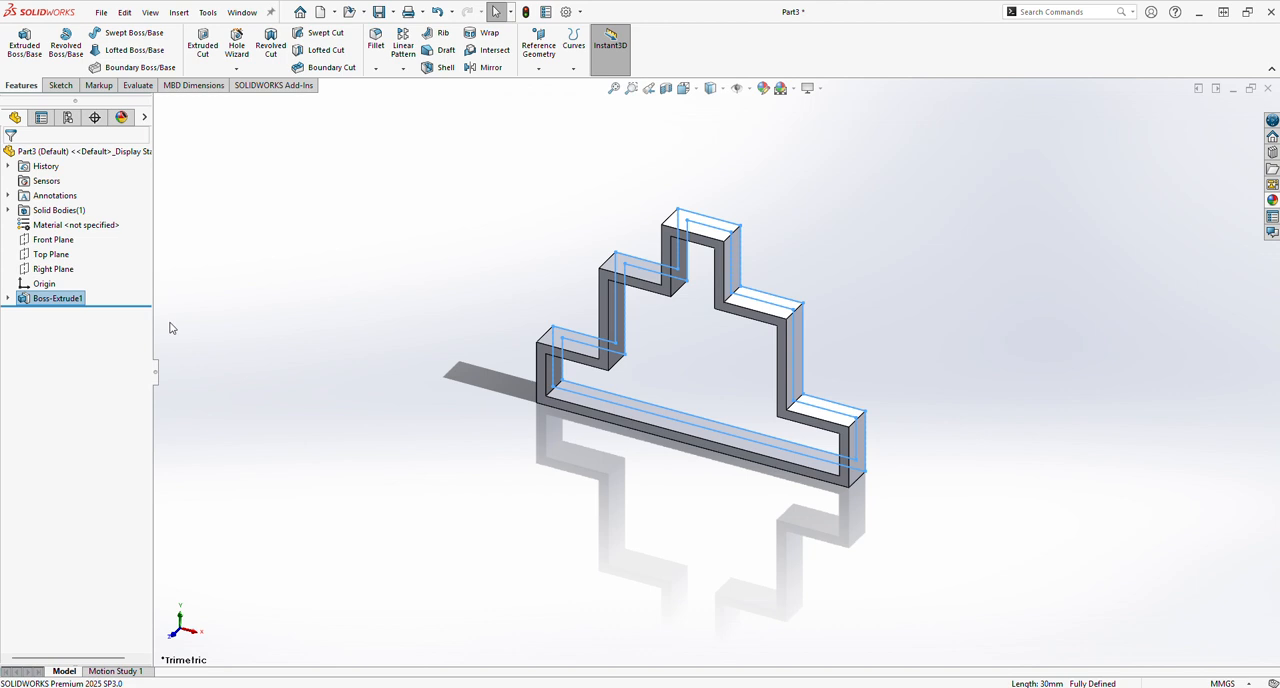
click(371, 470)
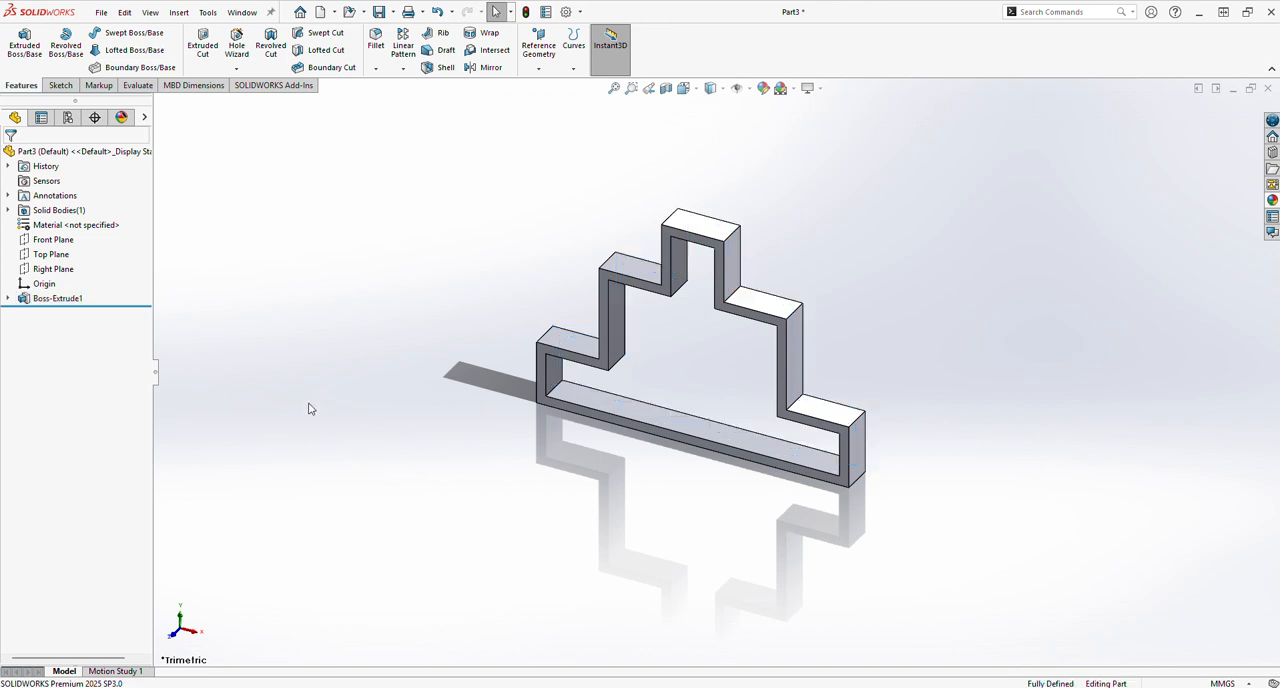
Expand the extruded frame feature and select its profile sketch for reuse.
click(8, 299)
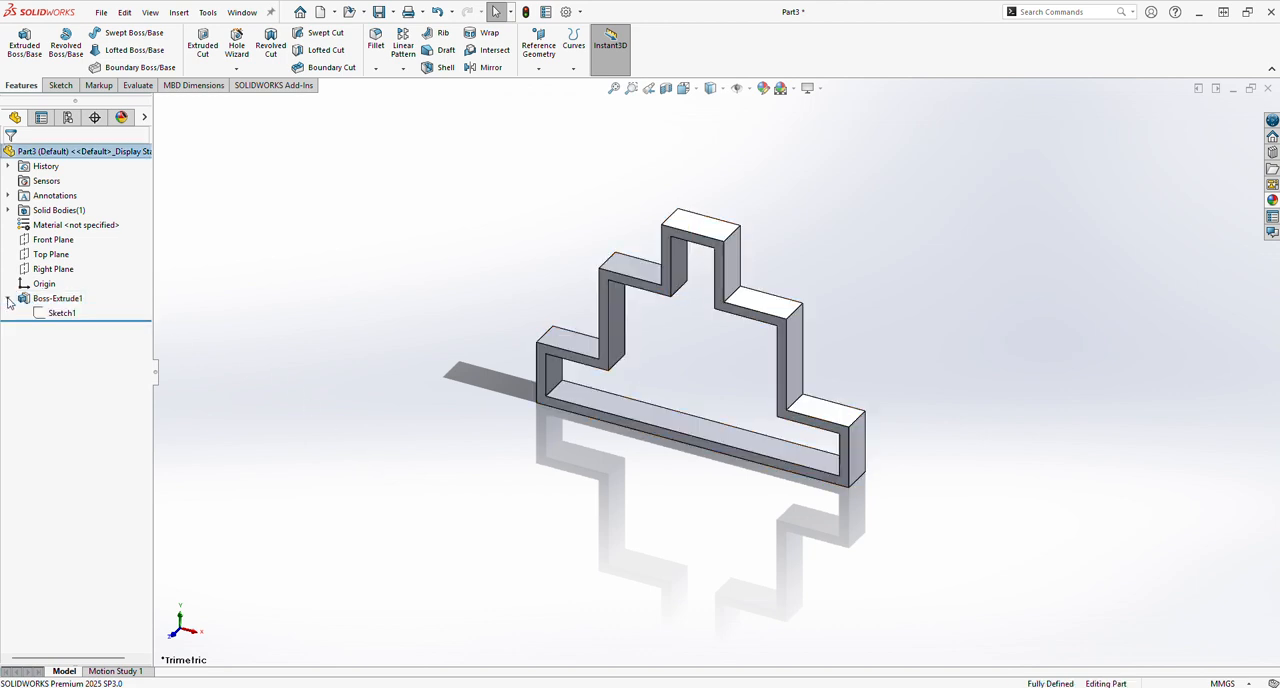
click(61, 313)
click(393, 483)
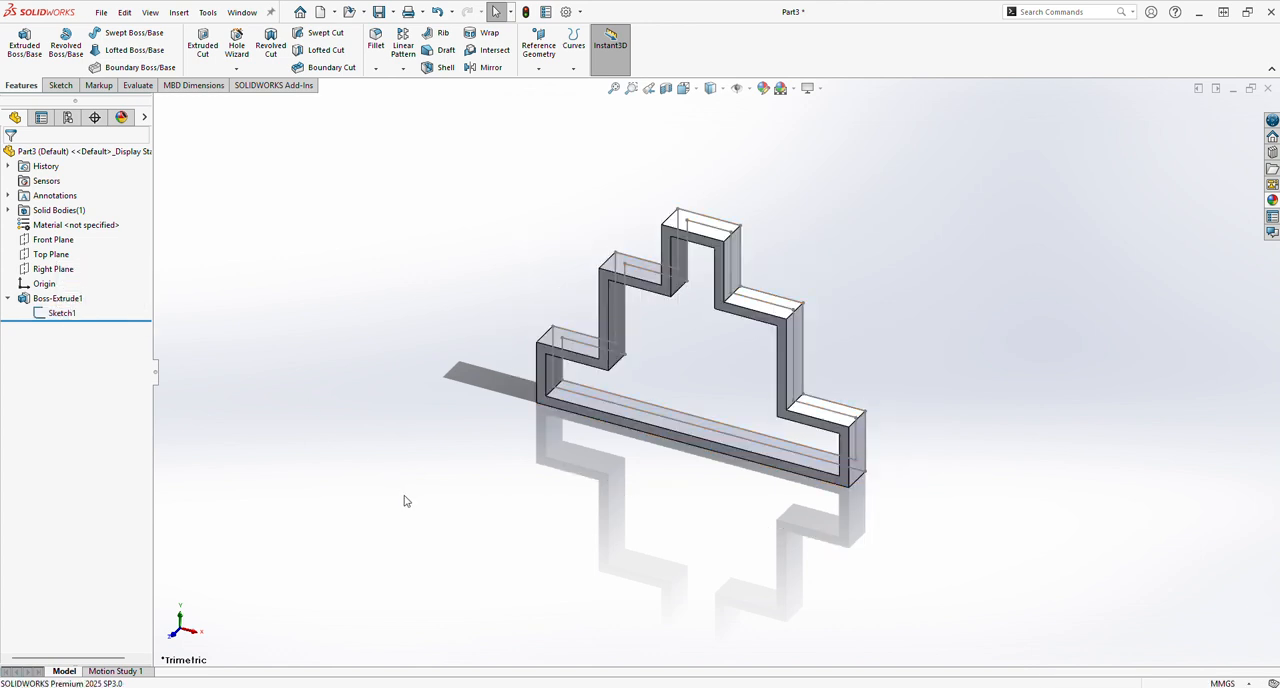
Extrude the sketch's inner contour as a blind boss 4.5 mm deep, merged with the frame.
middle_drag(509, 603, 537, 569)
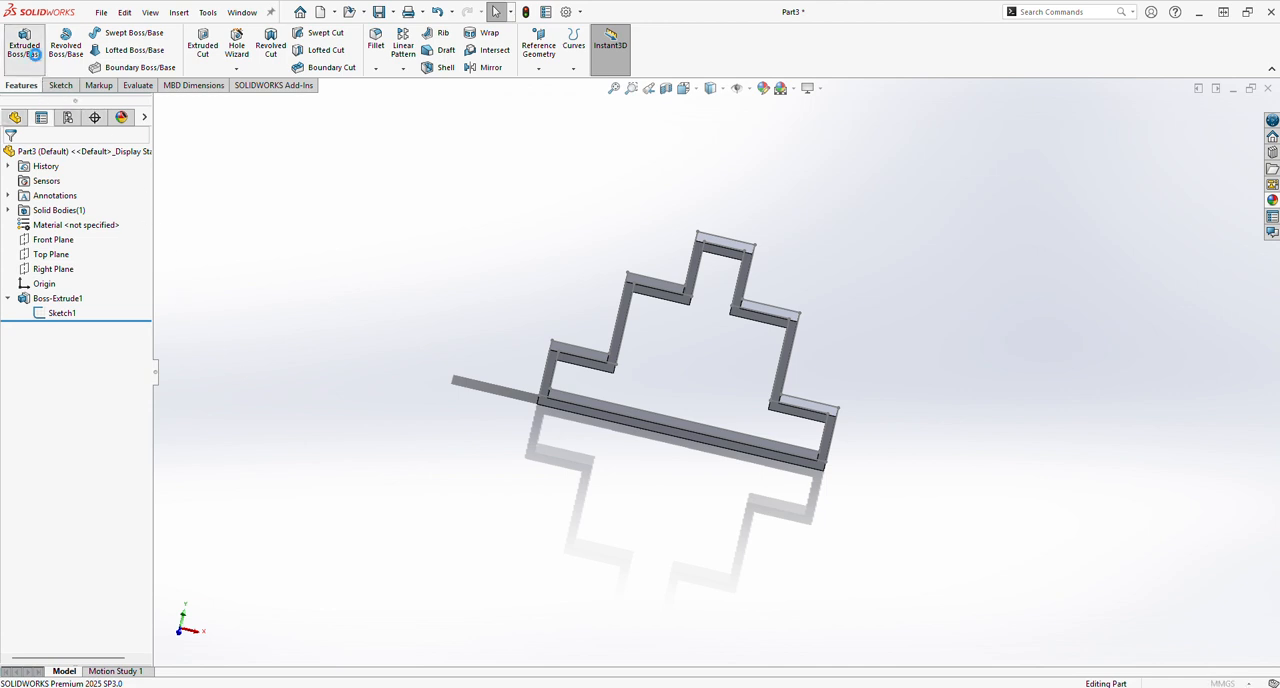
click(24, 42)
click(621, 404)
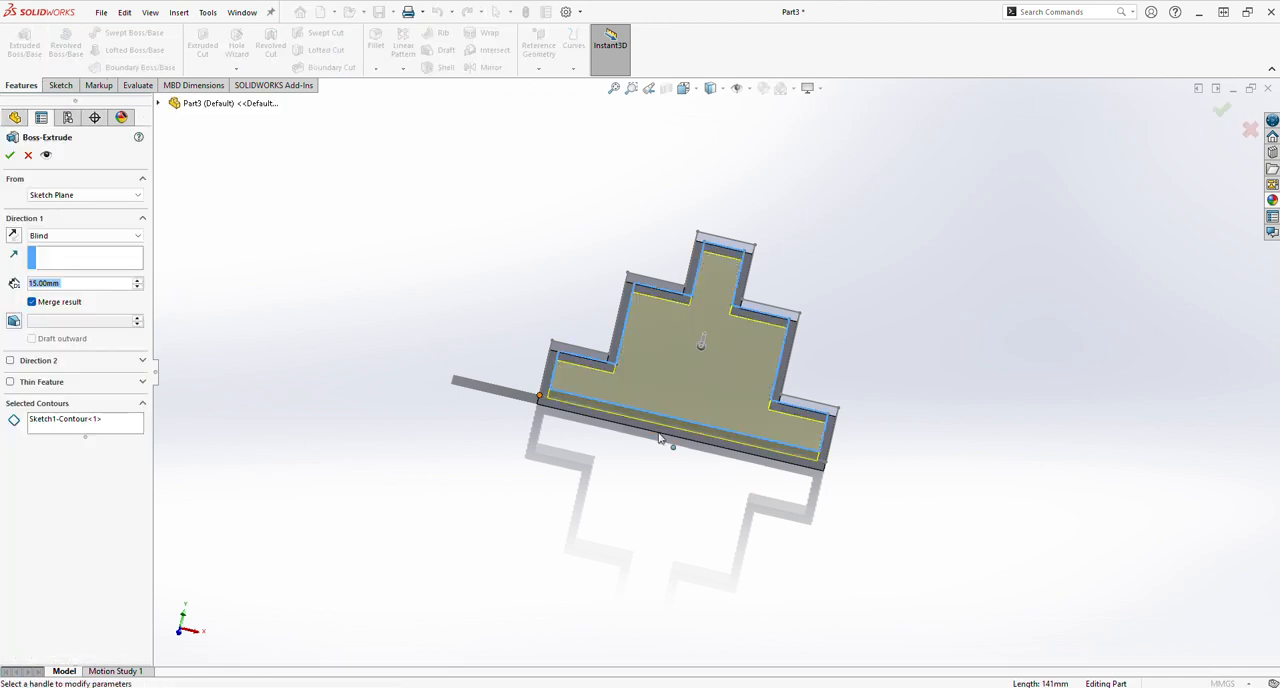
middle_drag(729, 466, 745, 505)
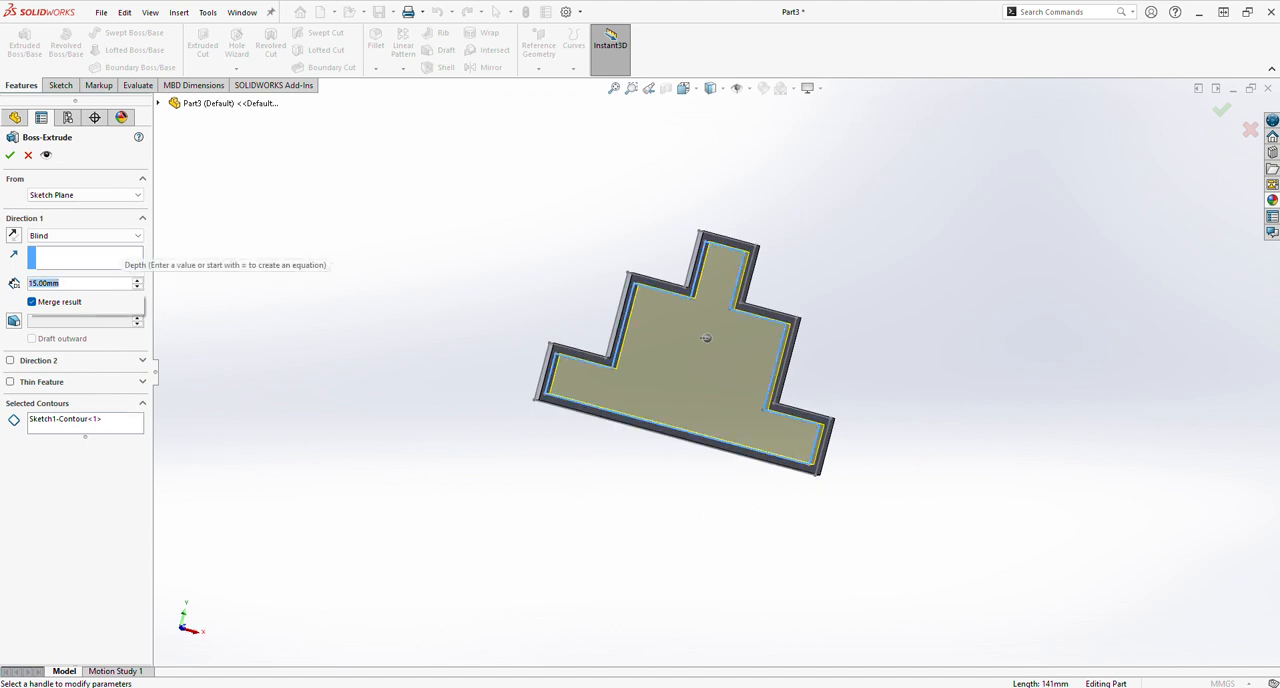
text(4.5)
key(Return)
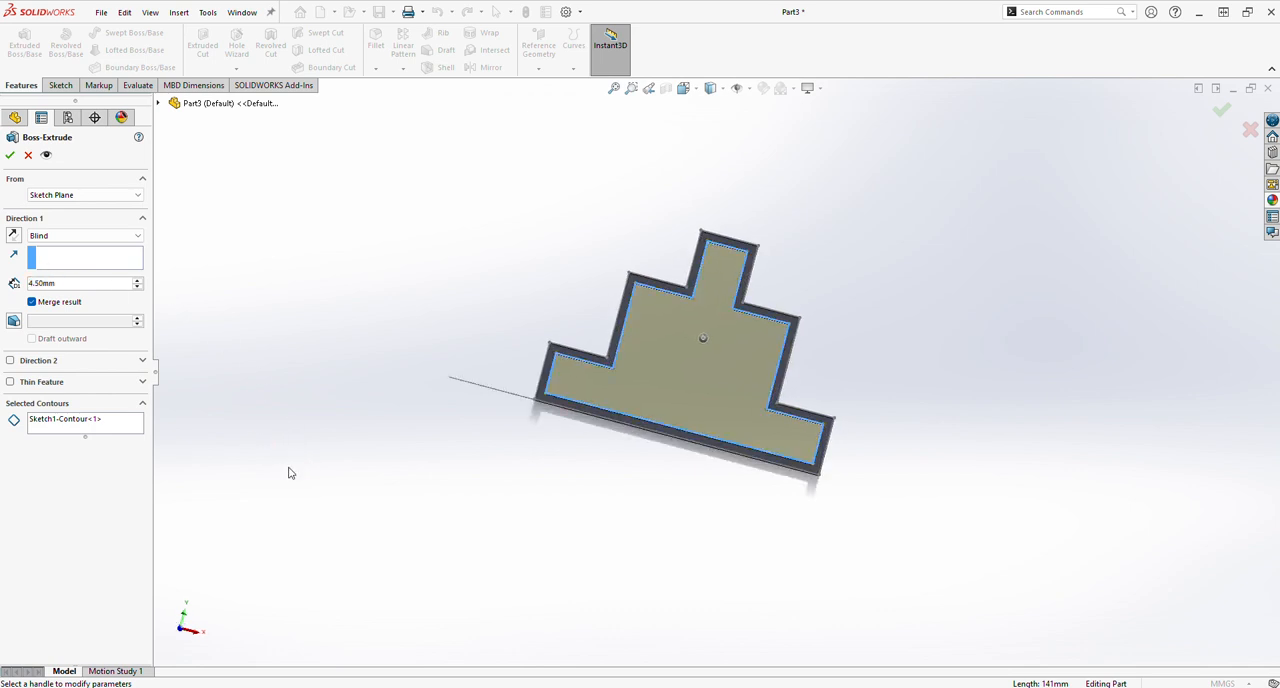
click(10, 155)
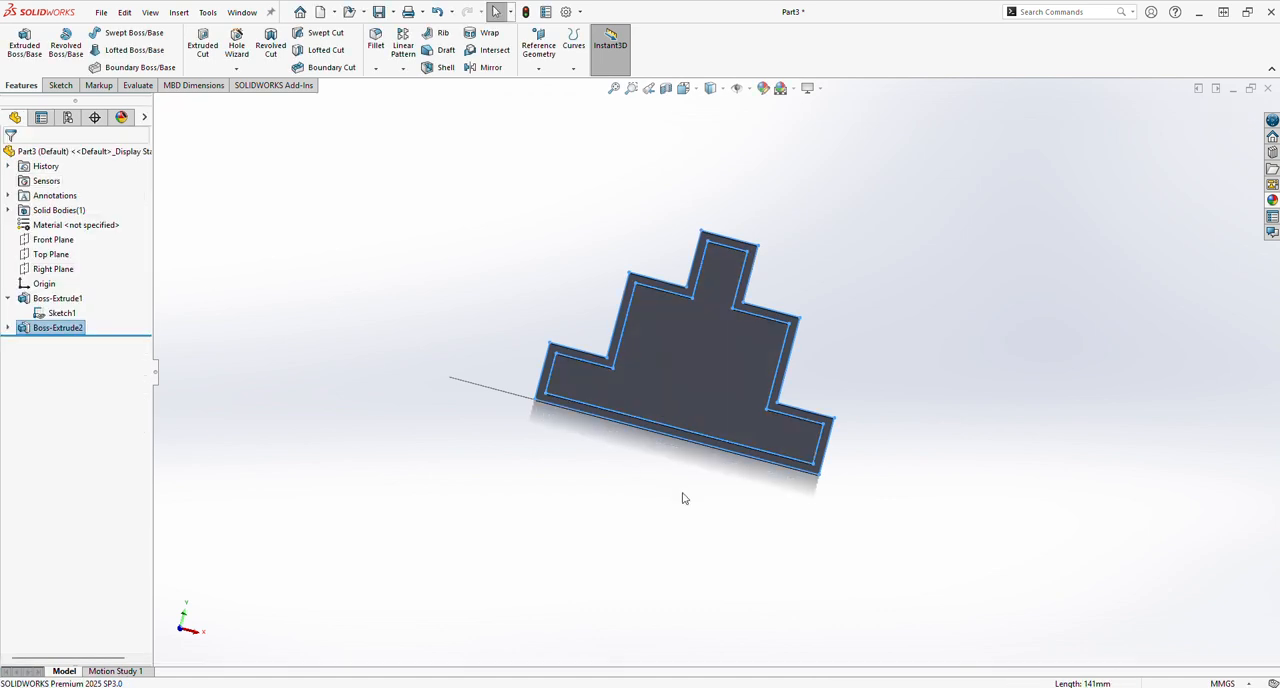
Hide the stepped profile sketch shared by the two extrusions.
middle_drag(680, 465, 711, 511)
click(703, 530)
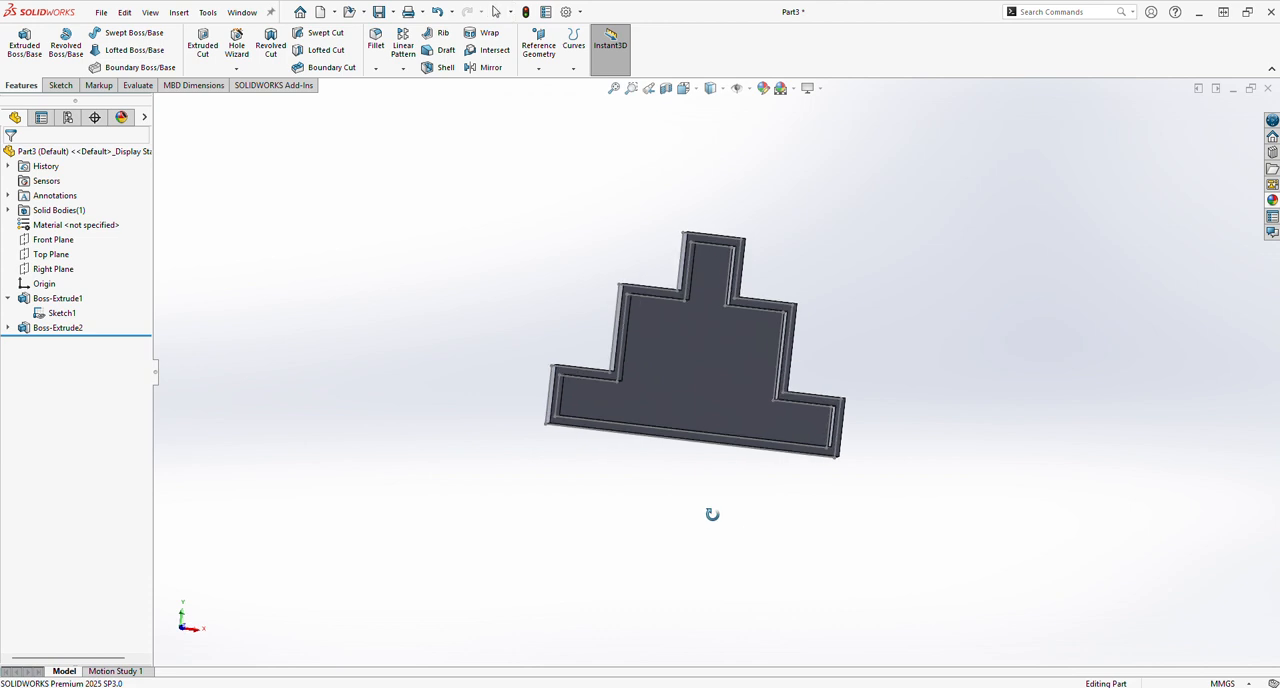
click(60, 313)
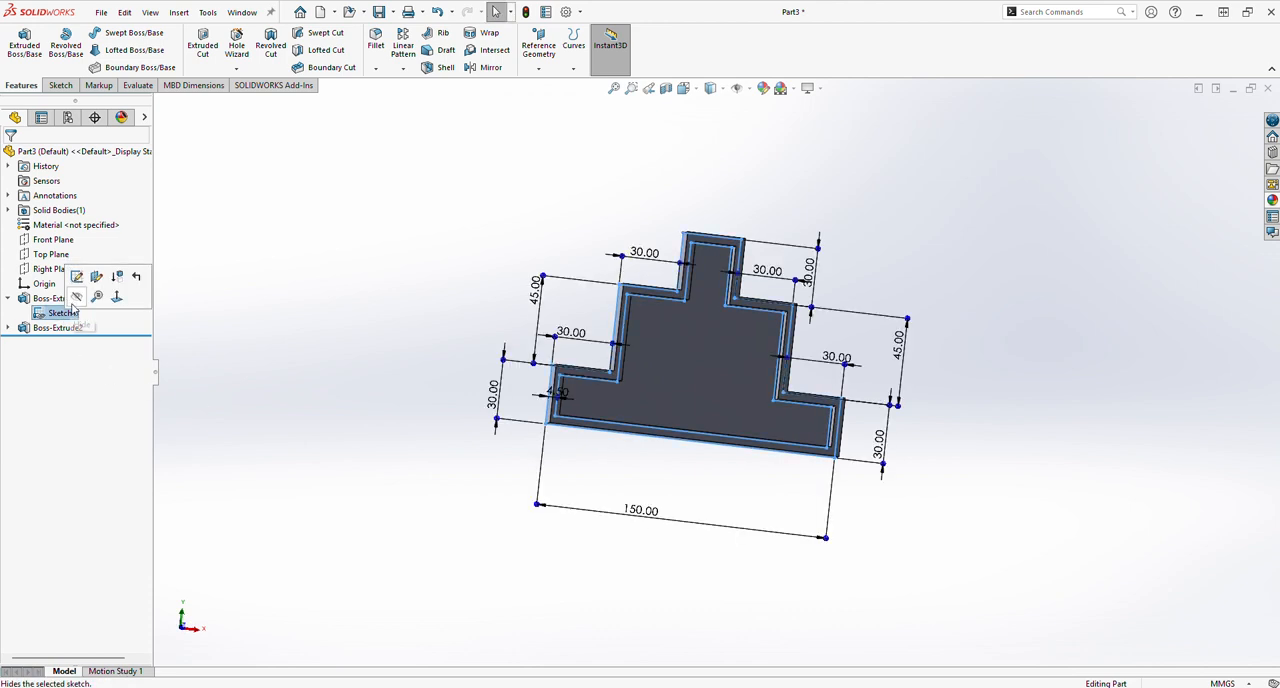
click(76, 298)
middle_drag(731, 520, 700, 525)
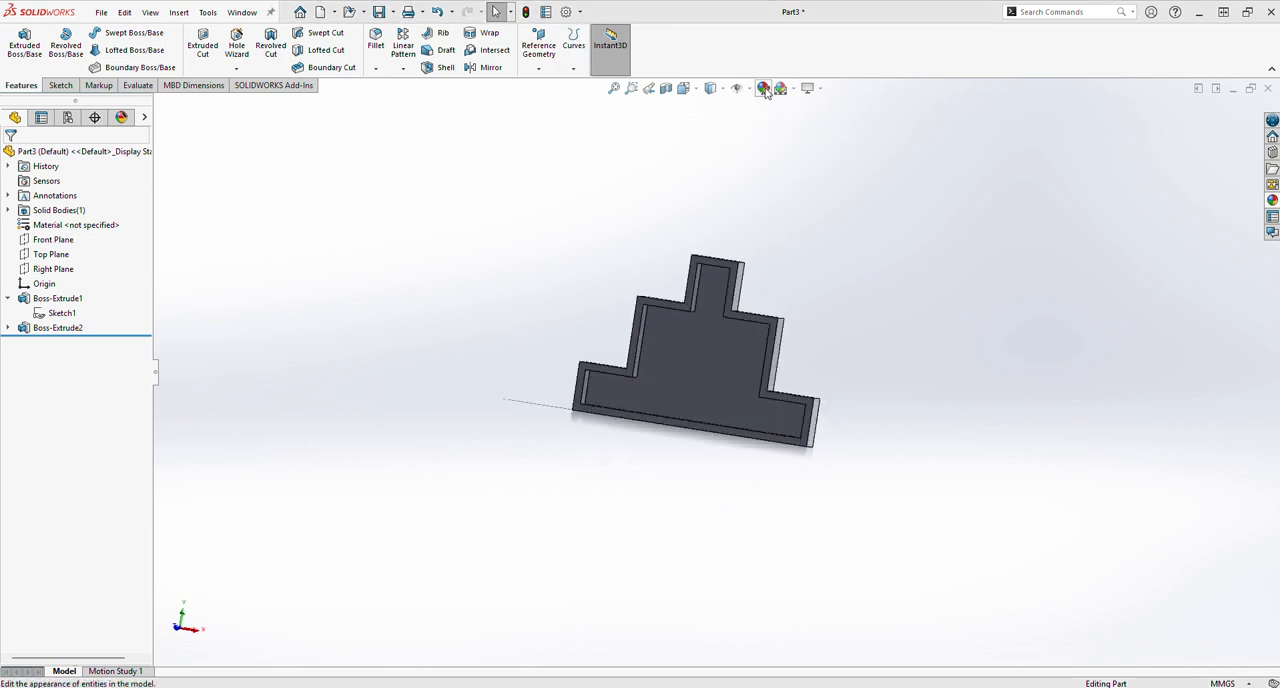
click(780, 89)
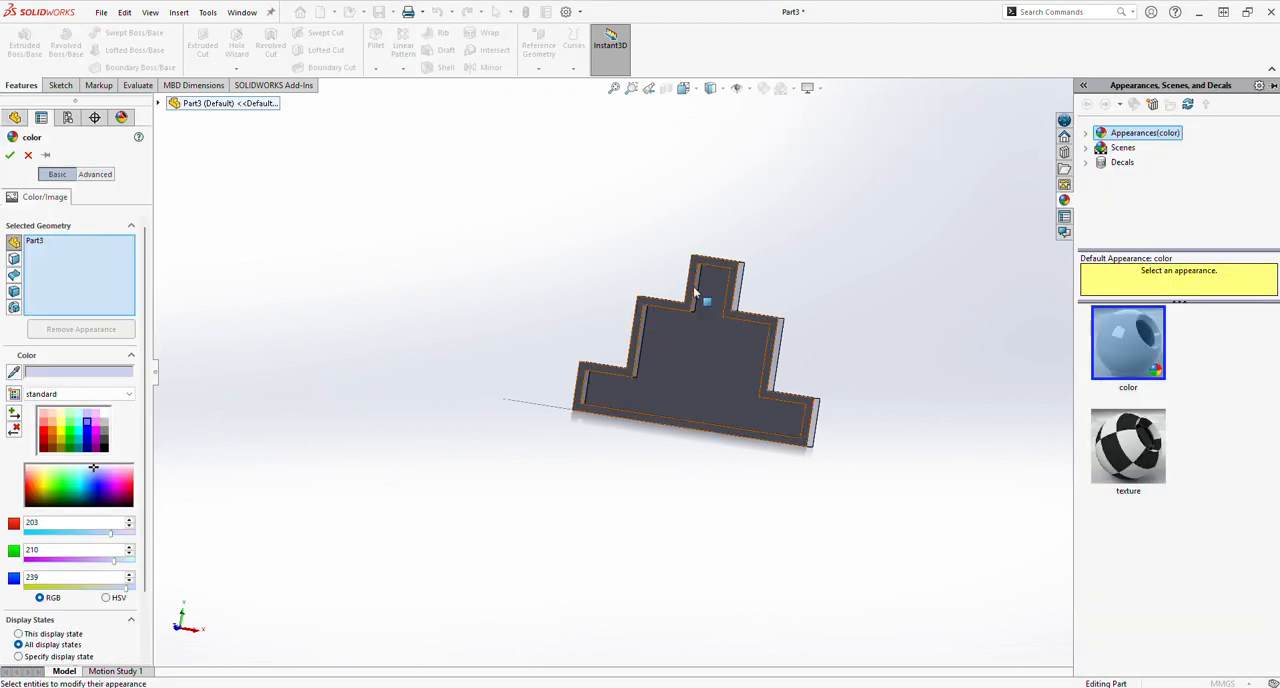
click(692, 300)
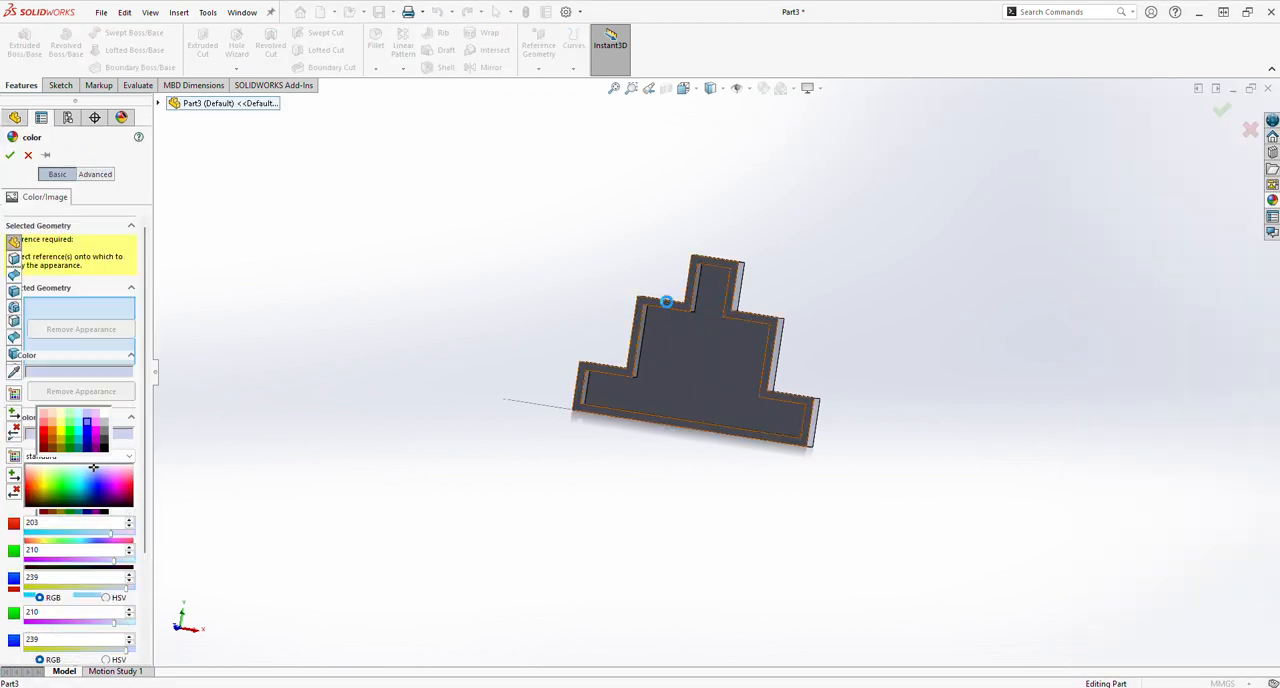
click(669, 298)
click(28, 155)
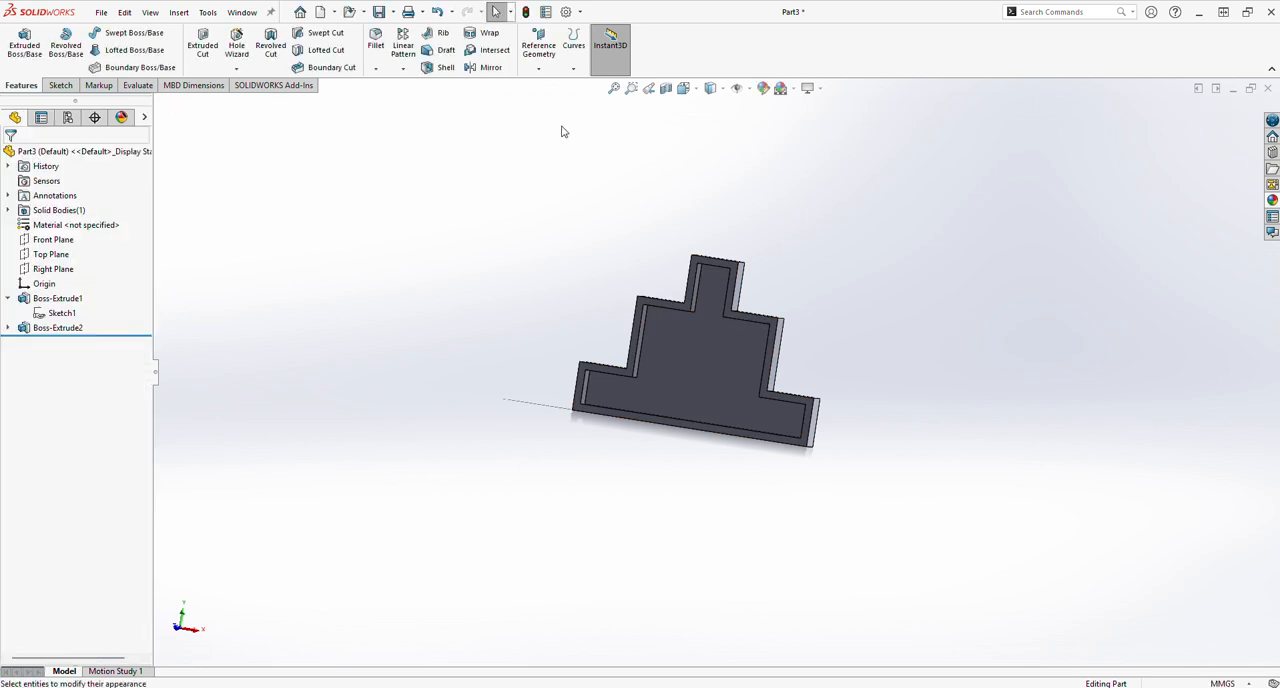
Colour the front face of the stepped frame light yellow, RGB 255, 255, 128, for all display states.
click(658, 310)
click(764, 89)
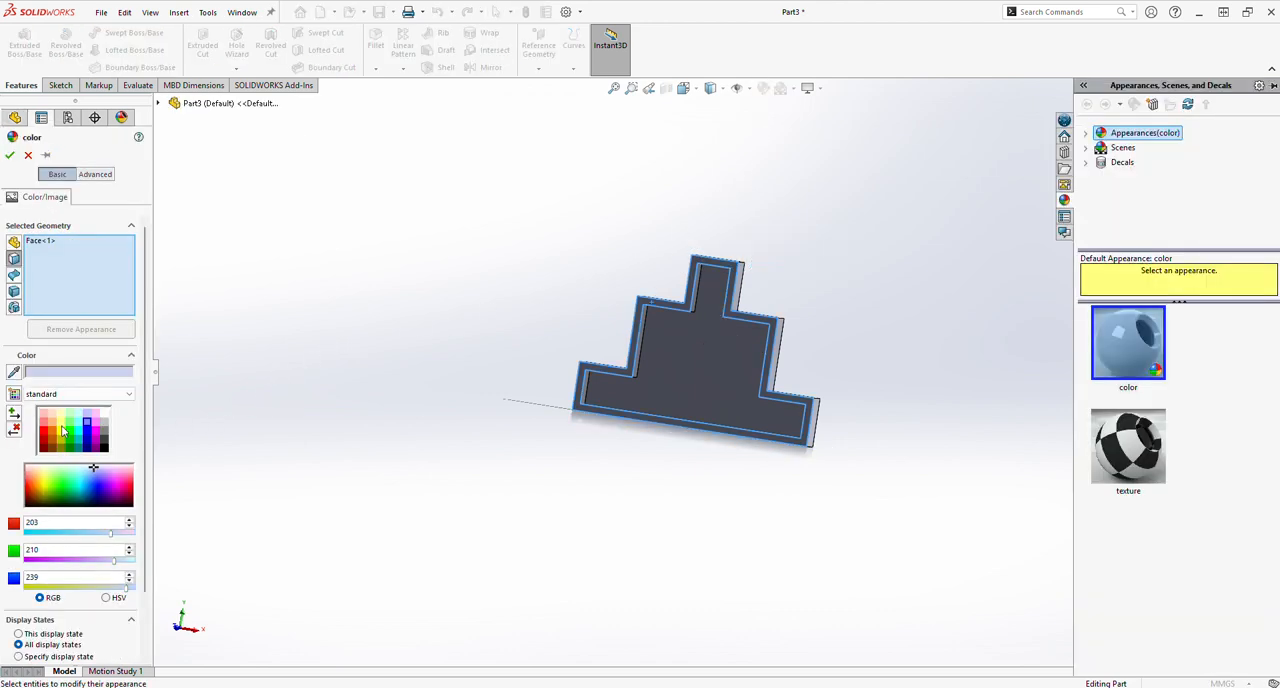
click(61, 421)
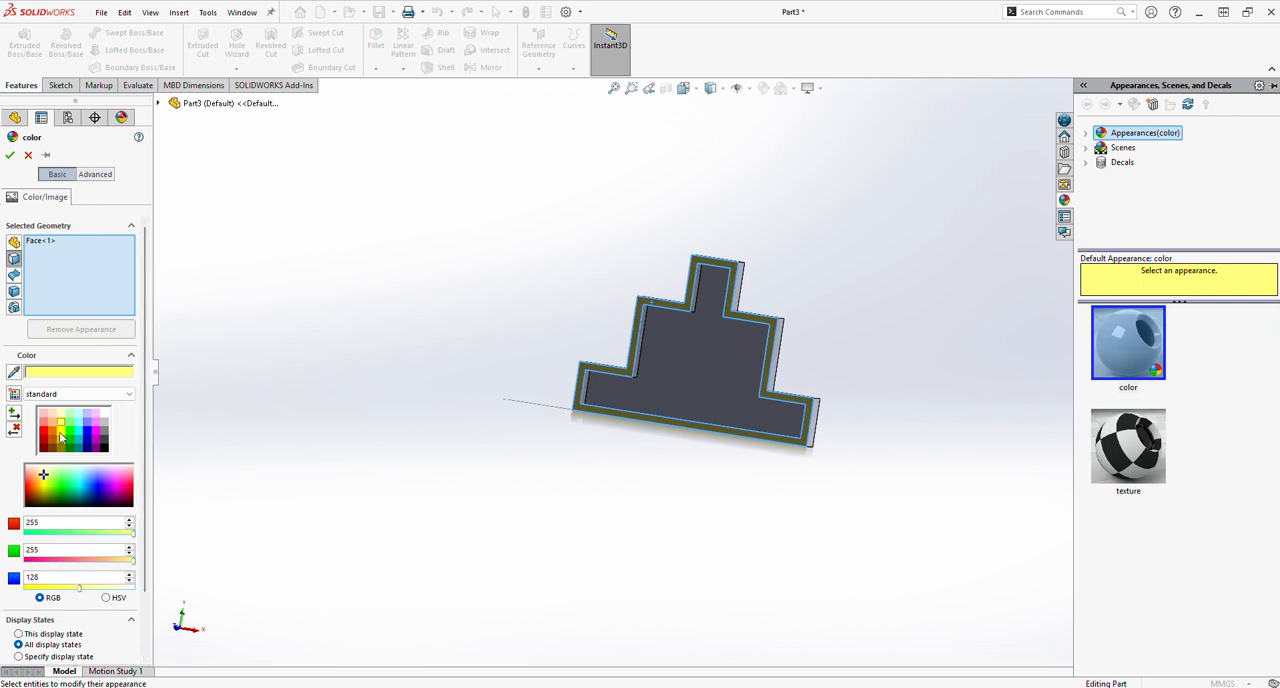
click(10, 155)
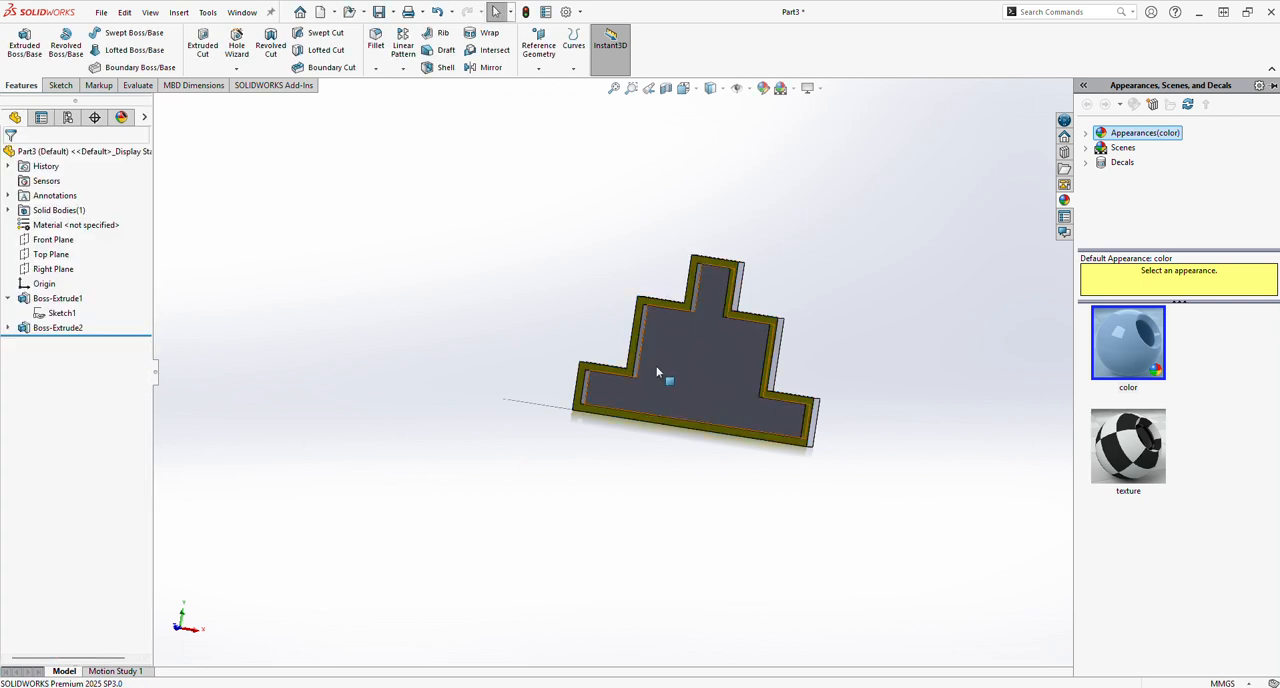
Colour the recessed front face of the inner plate bright green, RGB 23, 255, 56.
click(685, 363)
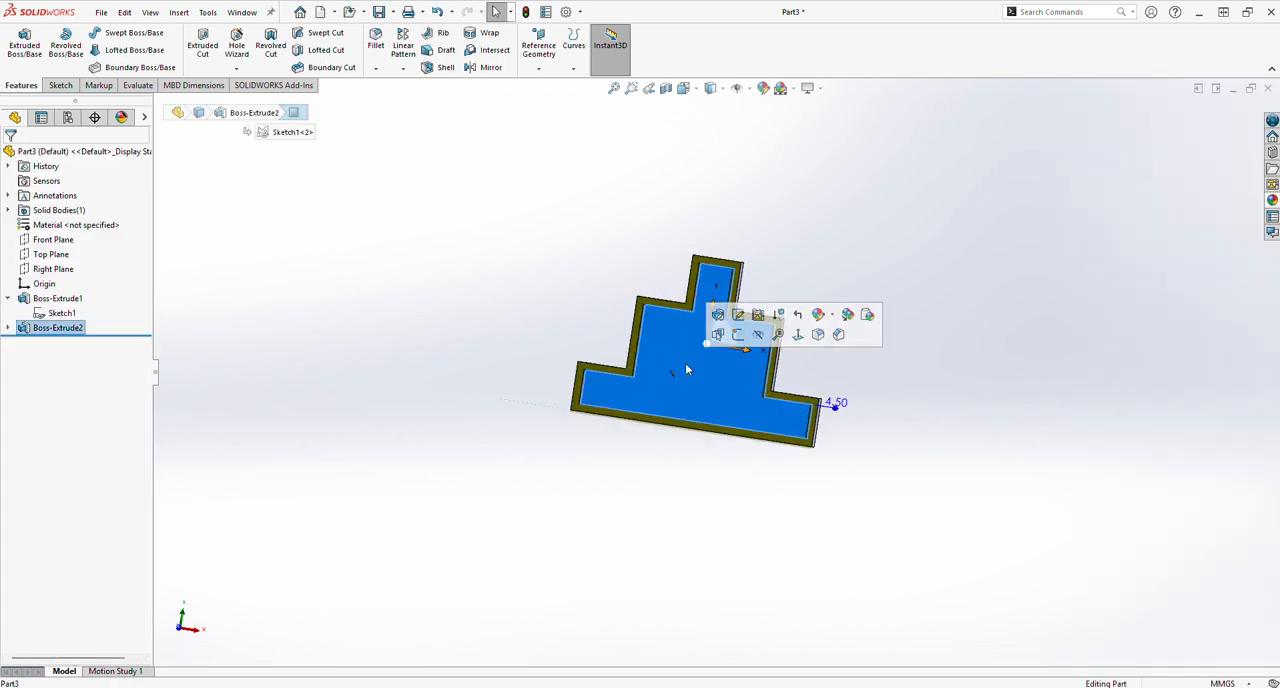
click(764, 89)
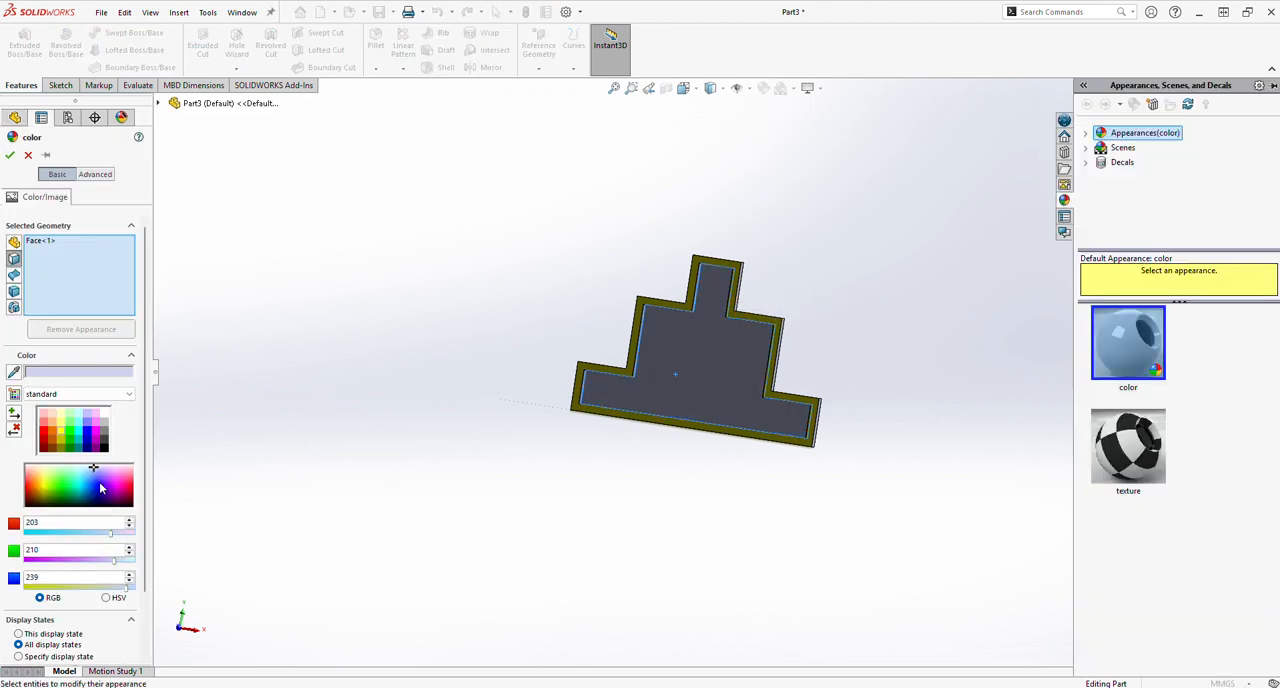
click(96, 485)
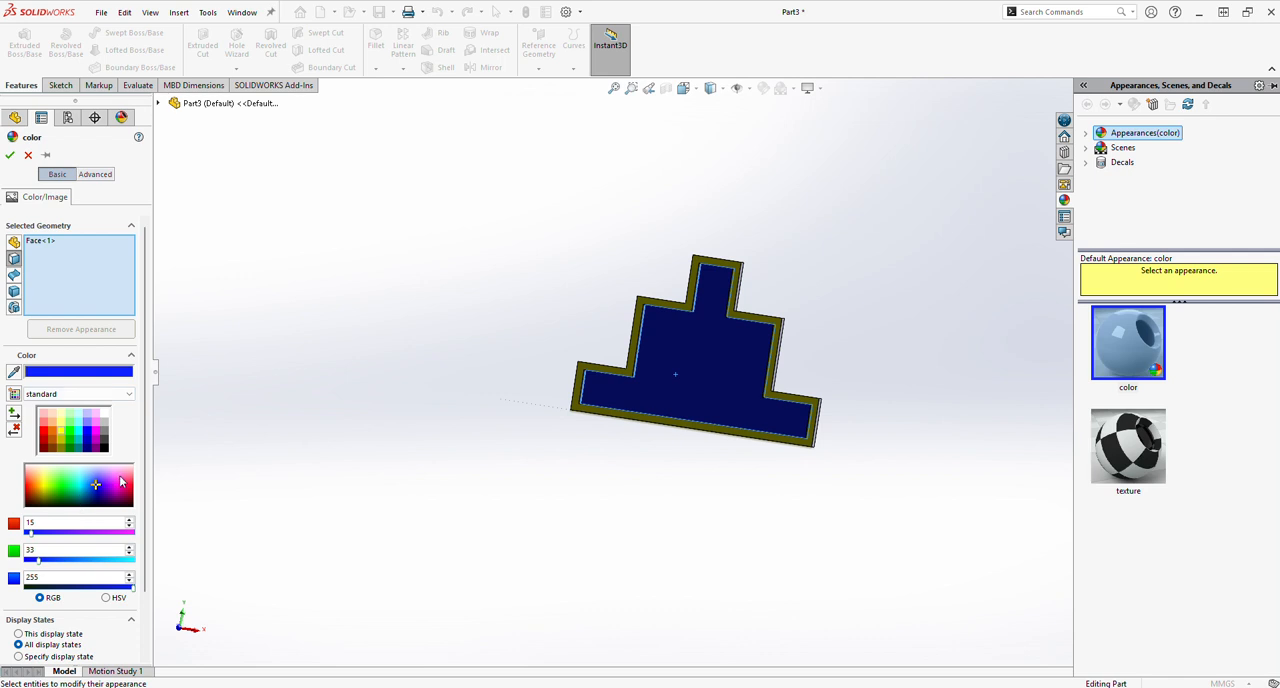
click(70, 487)
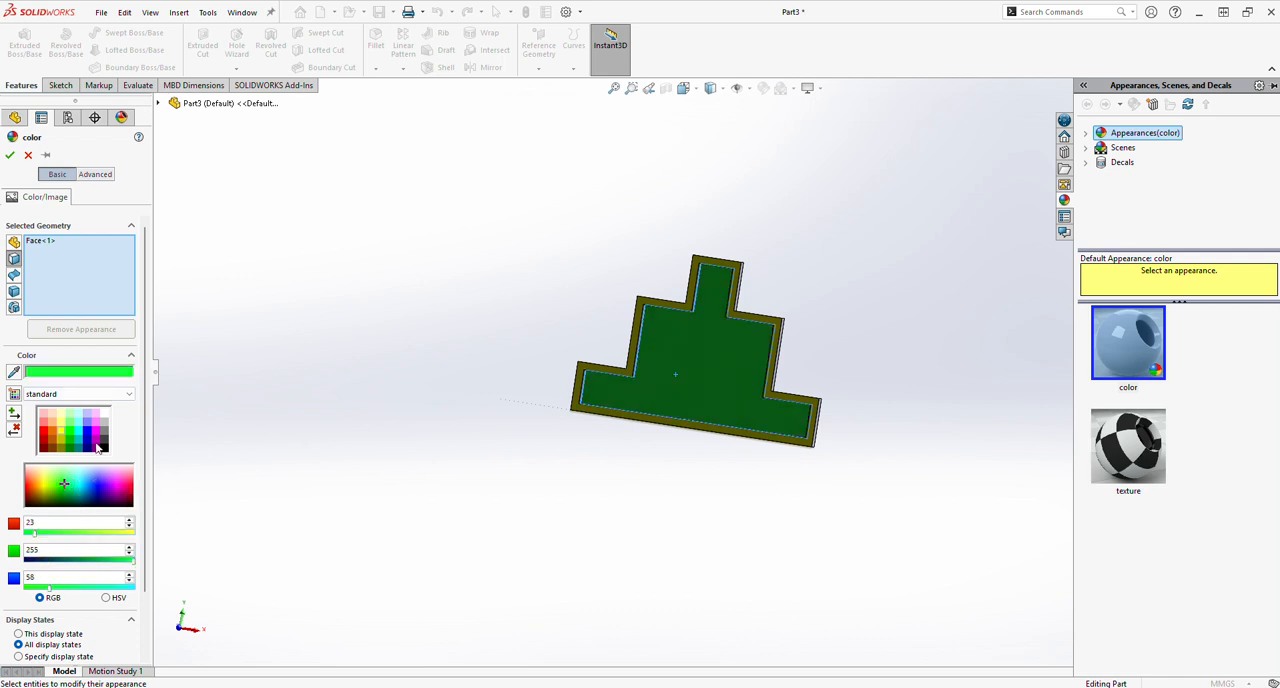
click(10, 155)
Colour the upward-facing outer faces of the frame's two lowest steps light violet-blue, RGB 128, 128, 255.
middle_drag(612, 435, 808, 400)
click(775, 420)
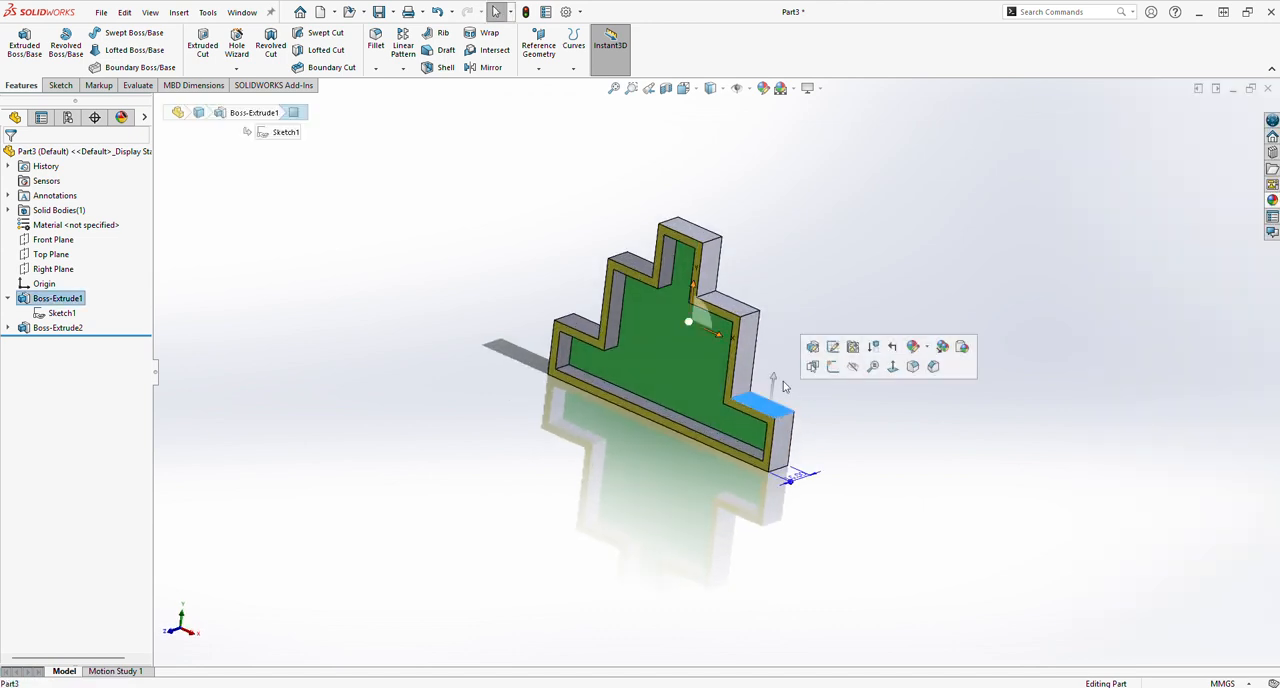
click(763, 88)
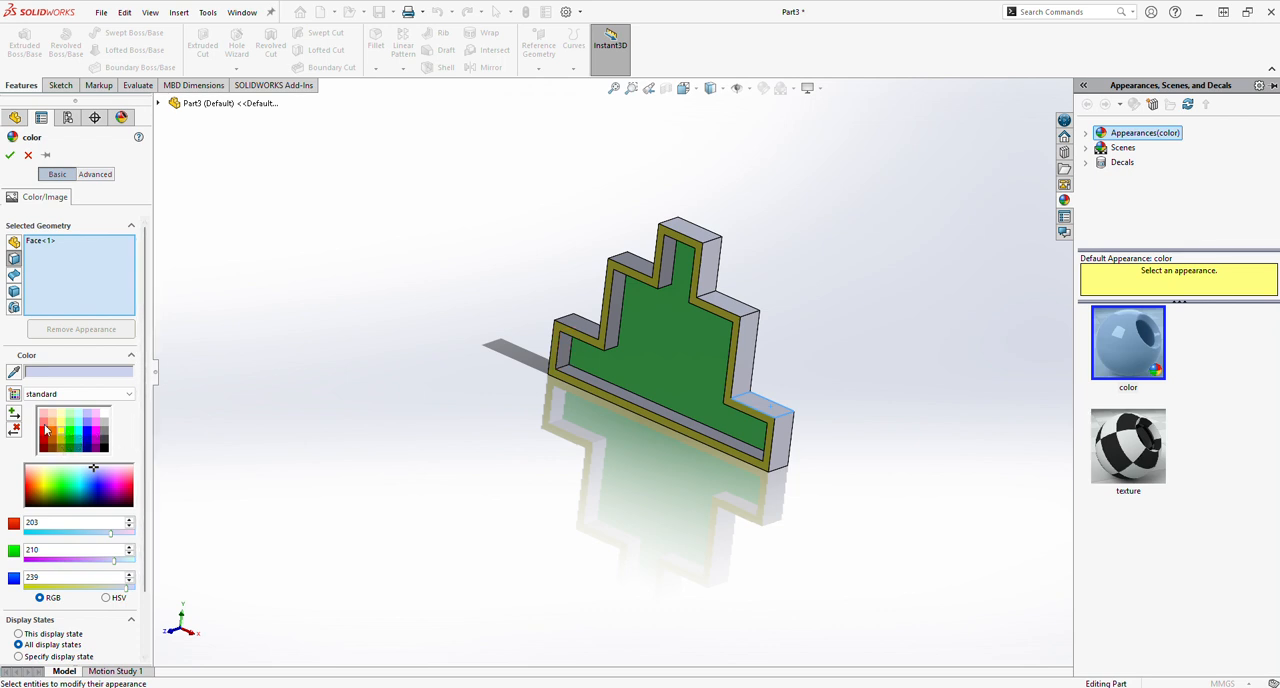
click(89, 432)
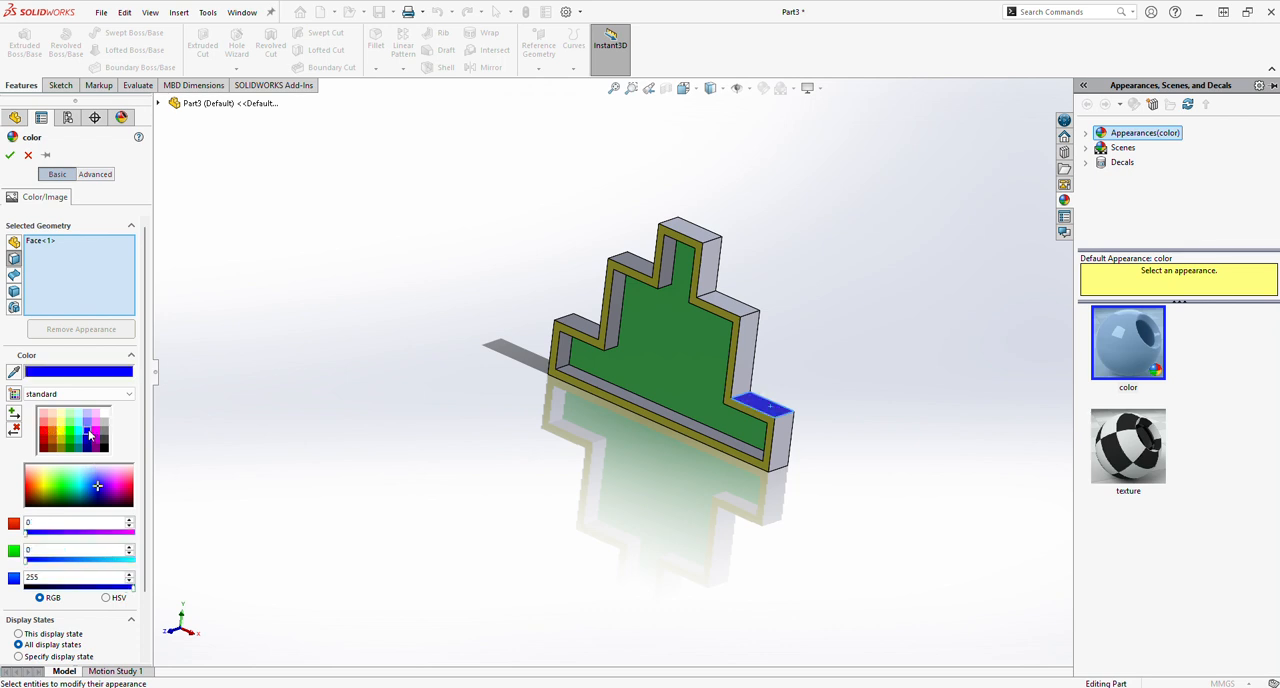
click(88, 422)
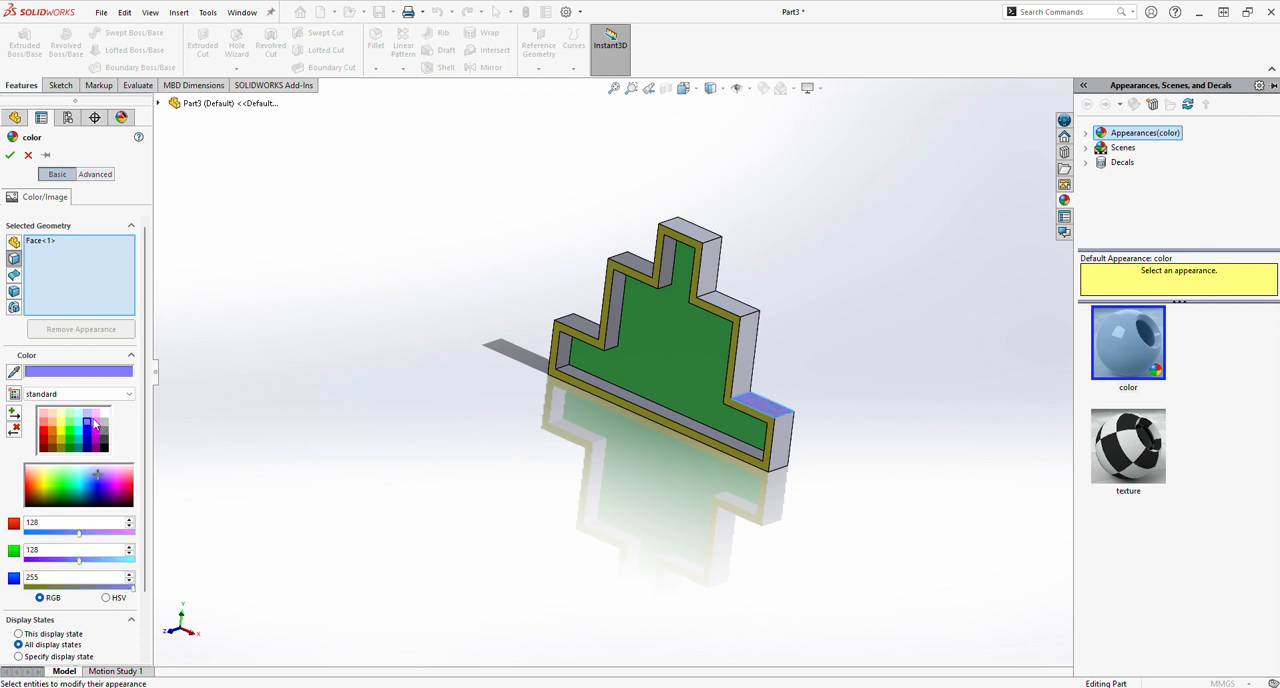
click(578, 322)
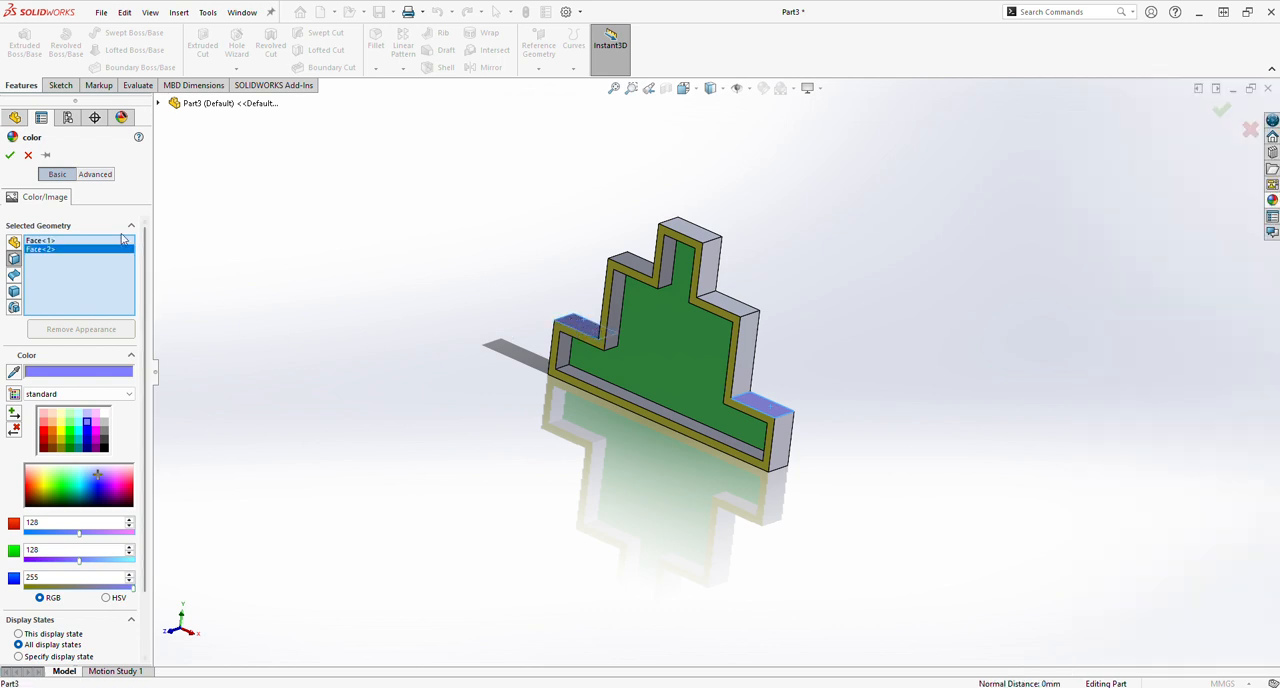
click(10, 155)
Select the inner plate's front face to inspect the dimensions of the stepped profile from the front.
middle_drag(600, 514, 690, 485)
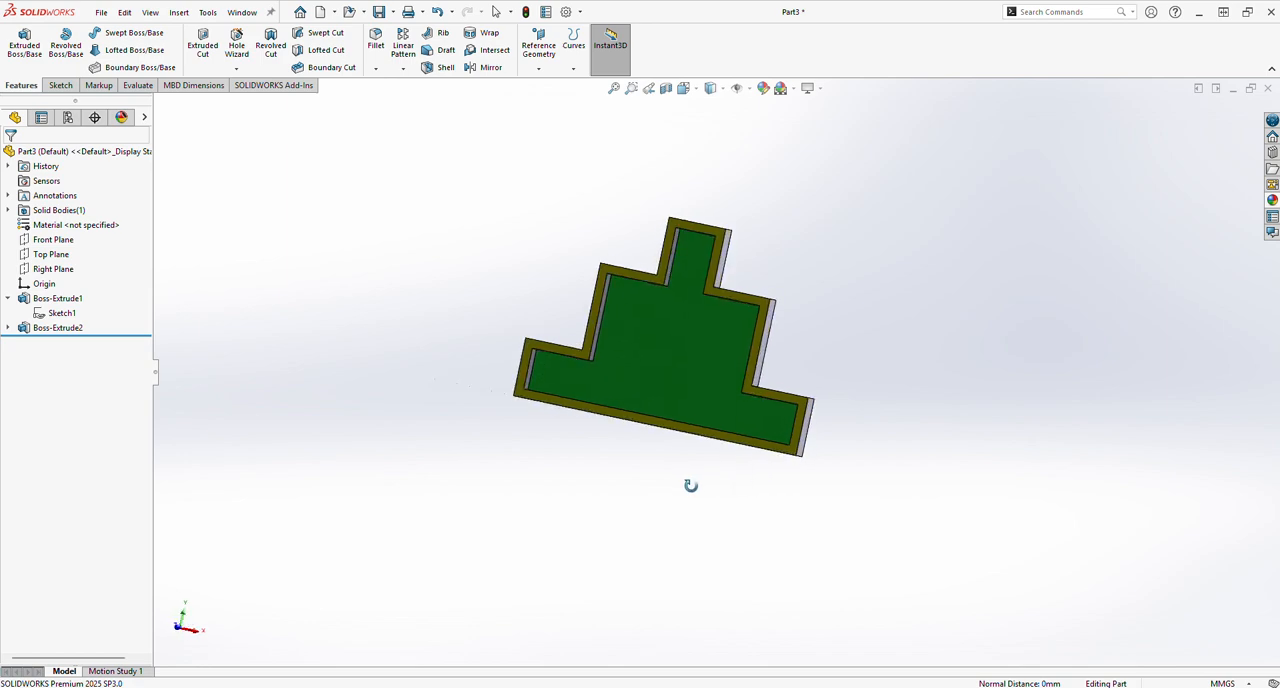
click(691, 379)
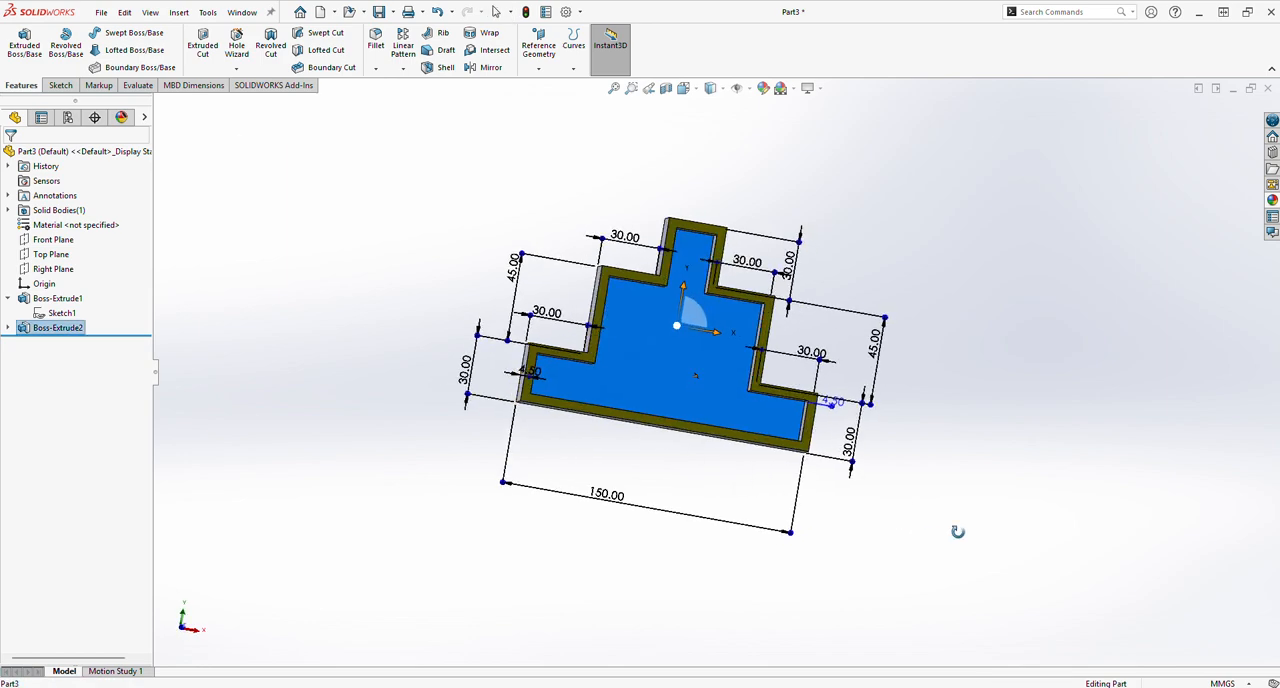
mouse_move(957, 531)
middle_down()
mouse_move(894, 540)
mouse_move(941, 545)
middle_up()
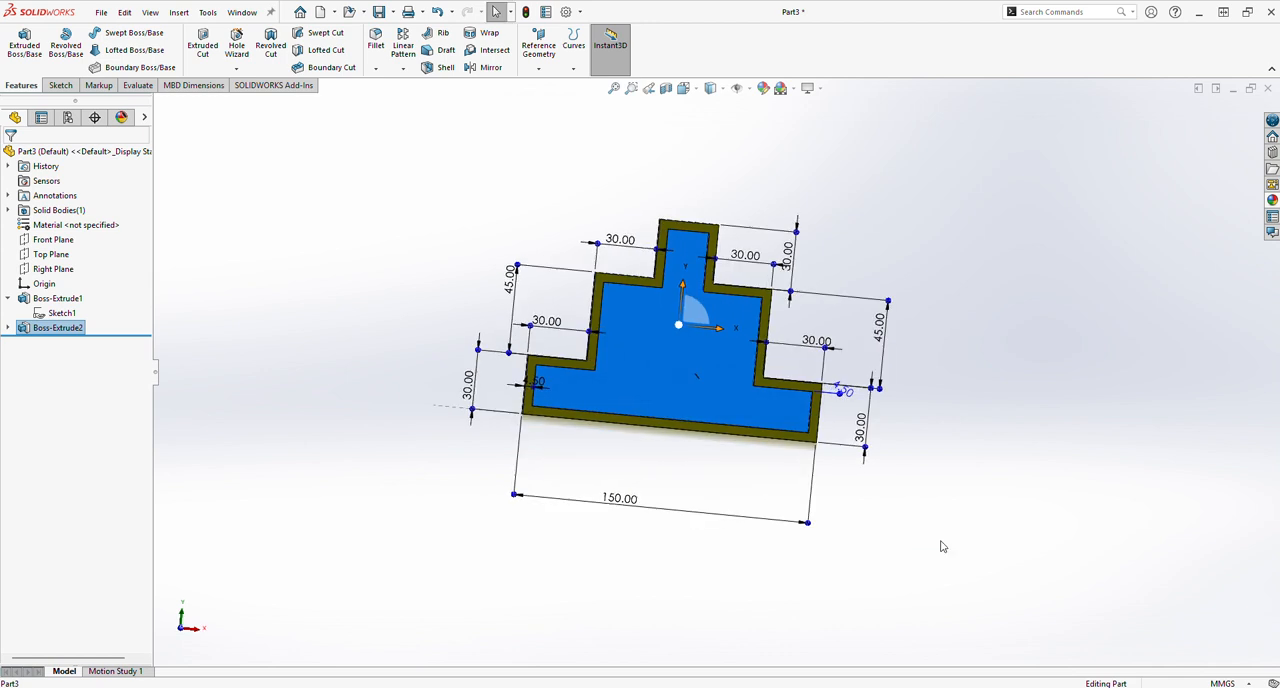